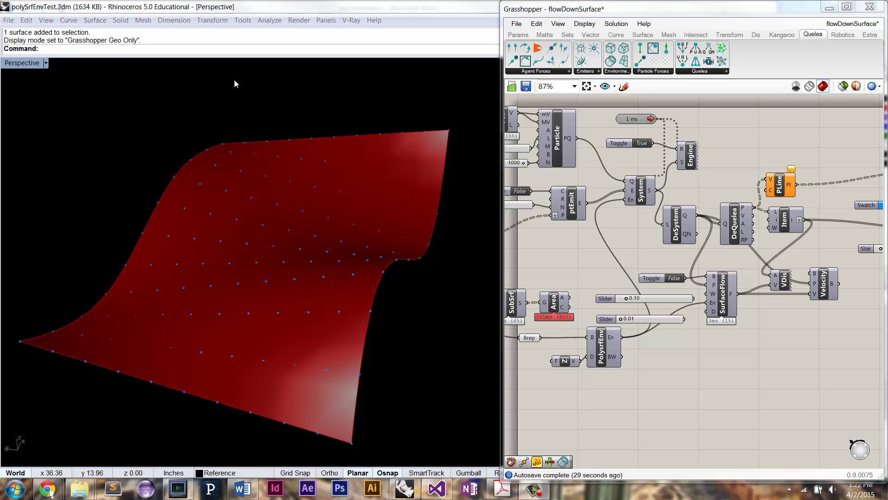
Step: Run the particle flow by setting the Engine's reset toggle to False, and reset it by returning the toggle to True
double_click(643, 143)
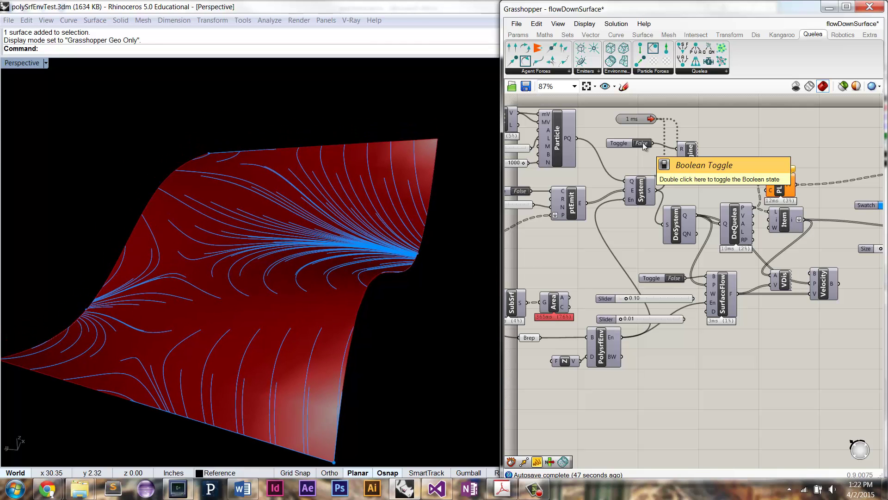
double_click(643, 142)
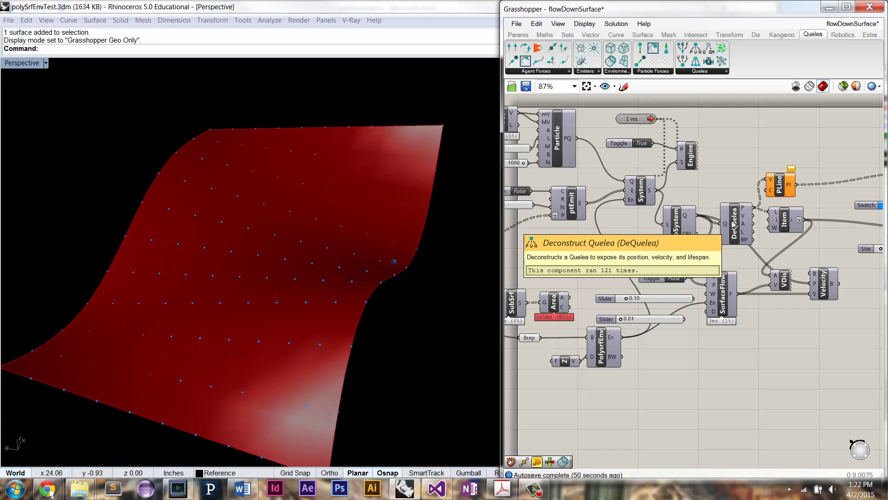
Step: Show the preview of the Item component's particle positions on the surface and hide it again
right_click(785, 222)
click(777, 241)
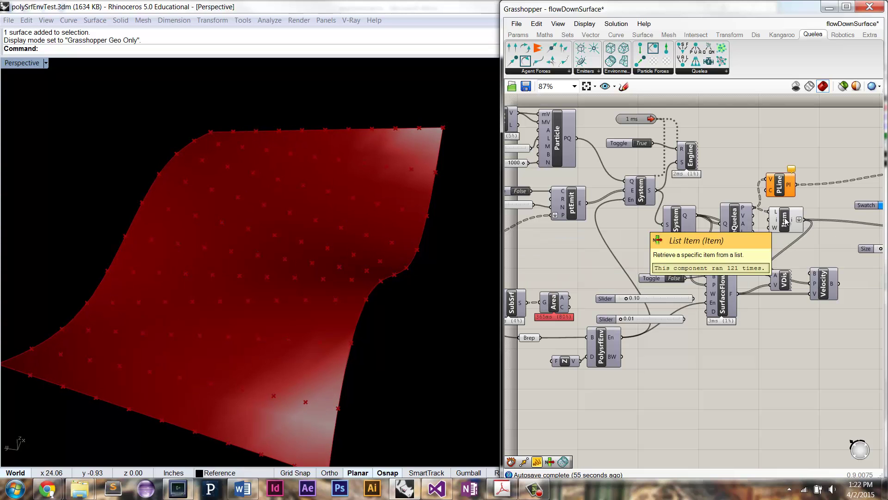
click(785, 226)
right_click(785, 225)
click(784, 240)
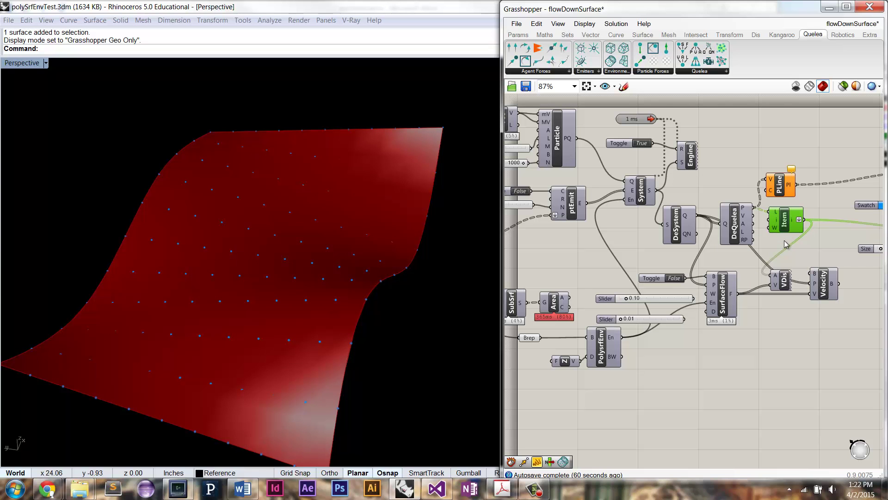
Step: Set the Engine's reset toggle to False to trace the flow lines down the surface
double_click(650, 146)
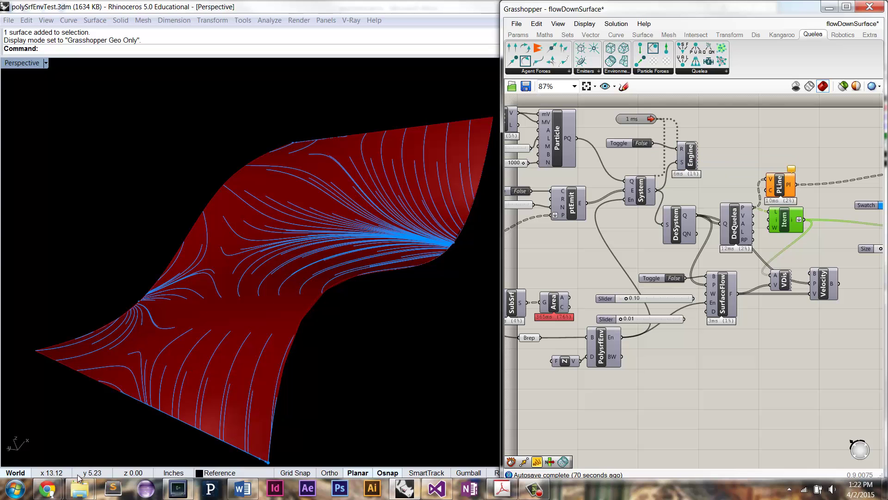
Step: Switch to Chrome and examine the woojsung.com blog and the workshop PDF explaining the steps of the water-flow method
mouse_move(48, 489)
click(86, 423)
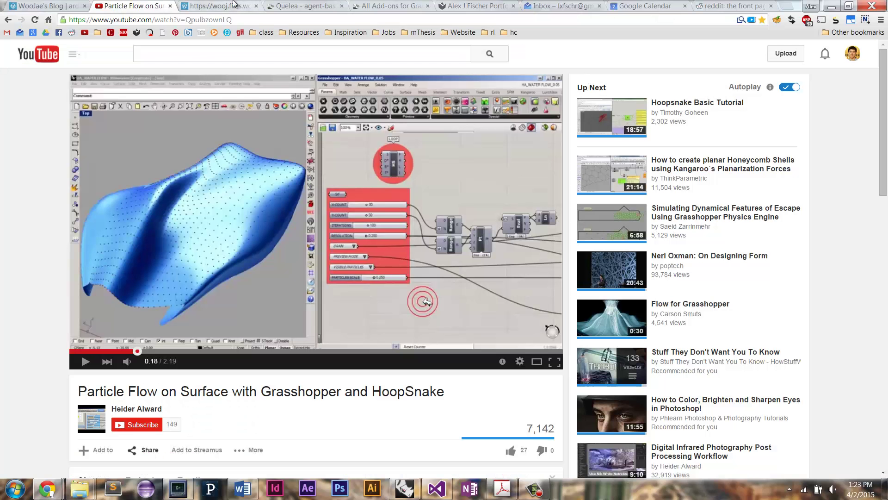
click(219, 6)
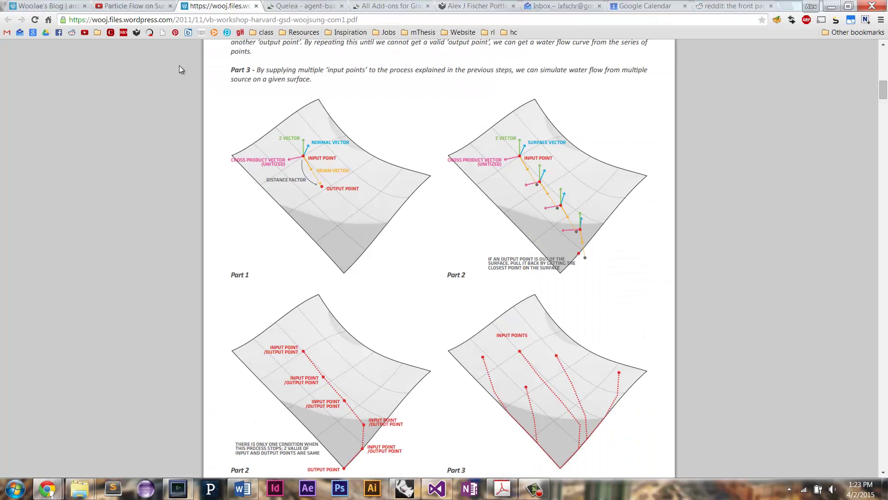
click(42, 4)
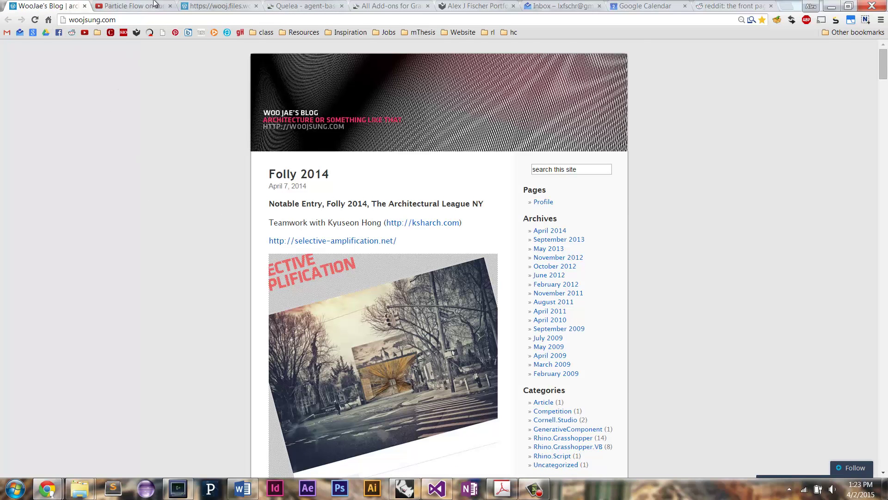
click(204, 5)
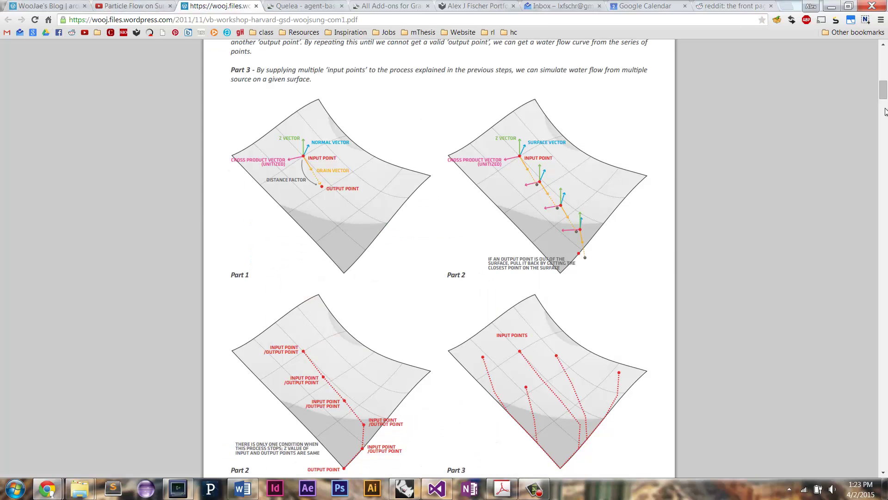
drag(885, 96, 884, 129)
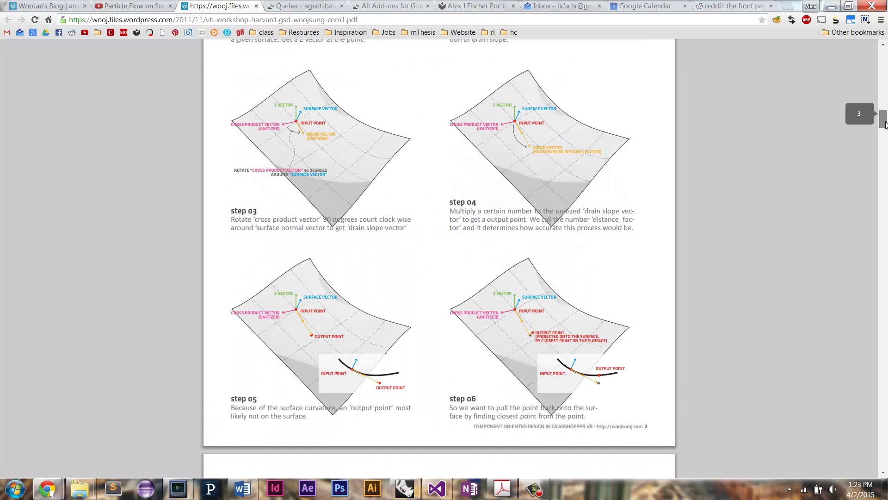
Step: Play the "Particle Flow on Surface with Grasshopper and HoopSnake" video, skip ahead to the definition overview, and pause it
click(125, 5)
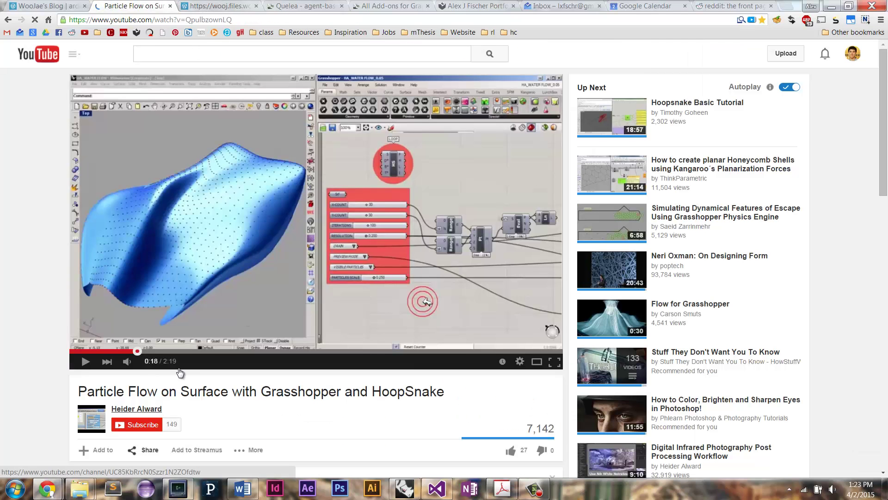
click(195, 232)
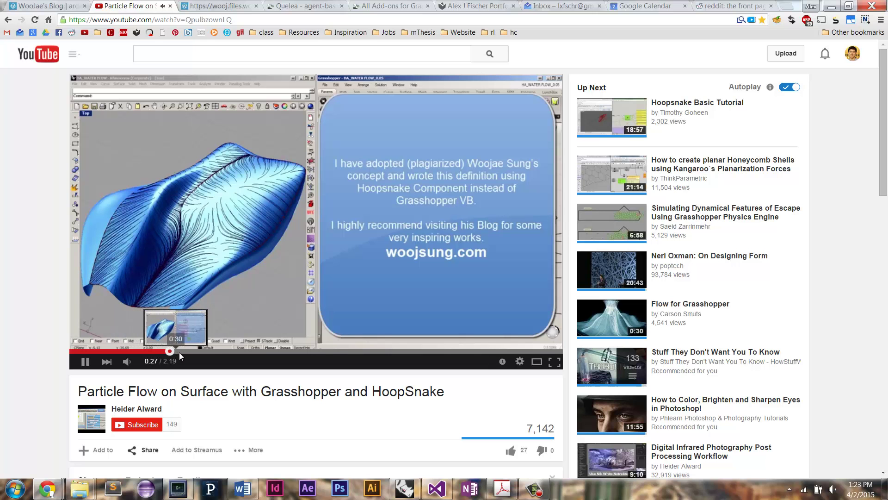
click(179, 351)
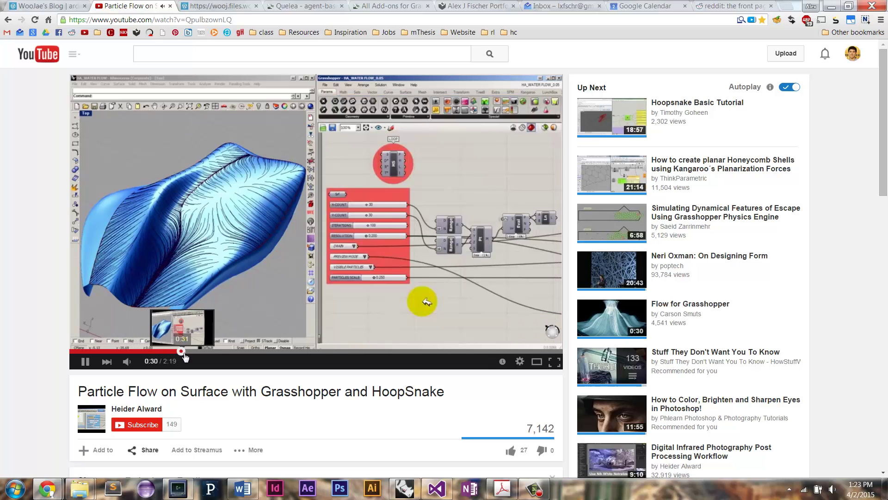
click(190, 353)
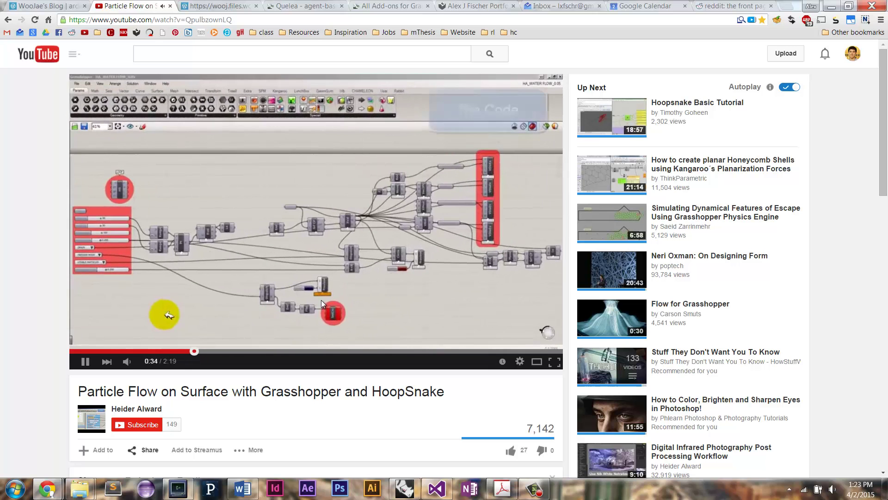
click(321, 301)
Step: Switch back to Grasshopper, select the SurfaceFlow component, and set the Engine's reset toggle to True
click(397, 493)
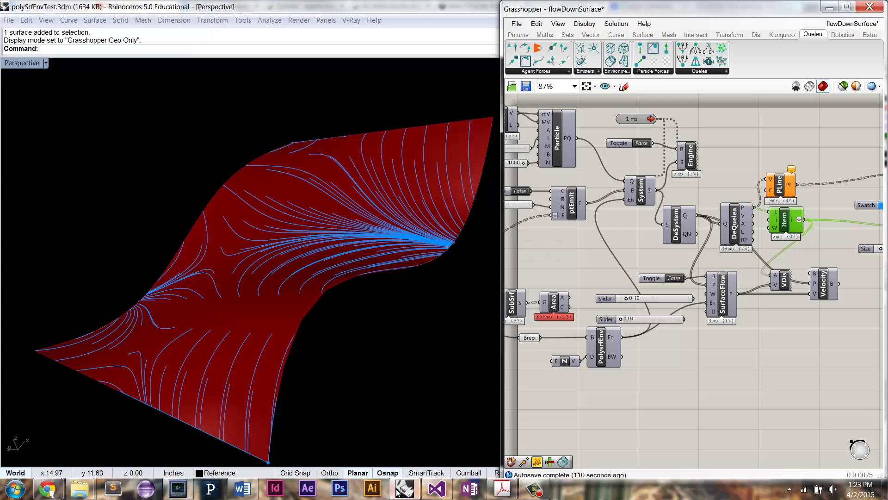
scroll(671, 244, down, 1)
right_drag(669, 184, 676, 189)
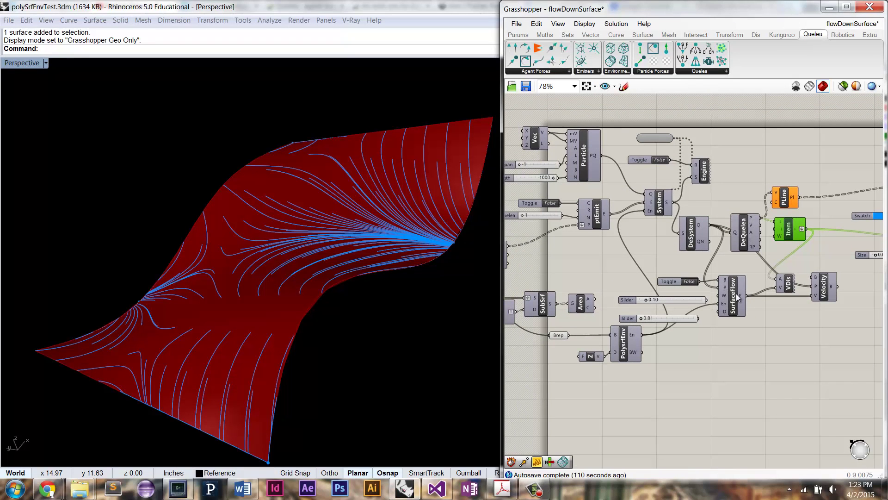
click(740, 309)
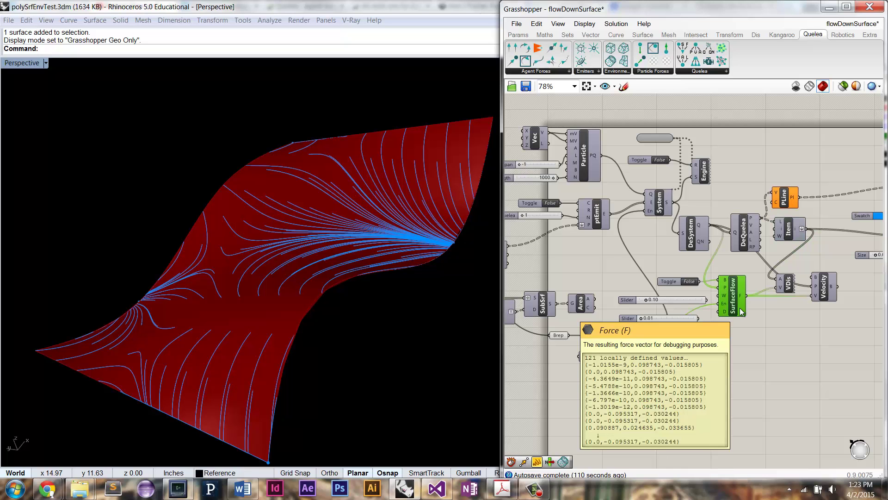
double_click(660, 161)
Step: Examine the Srf parameter and the SDivide component, briefly showing the preview of the surface division points
right_drag(655, 232, 776, 224)
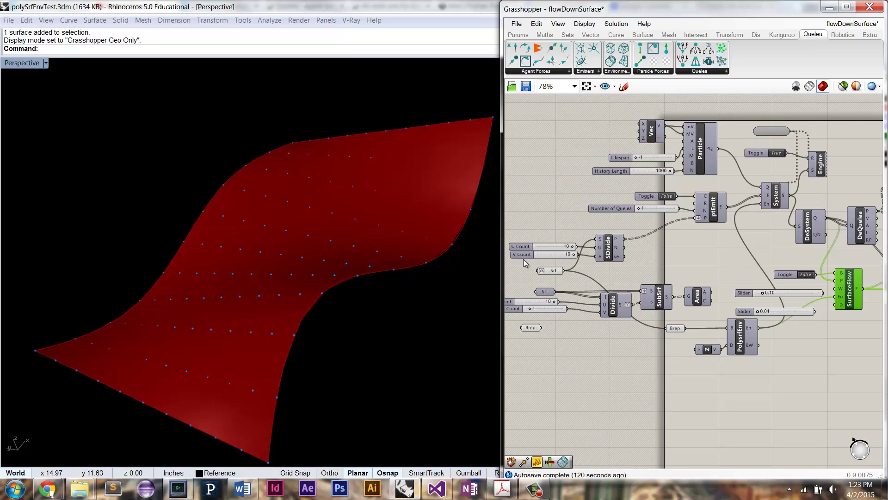
click(555, 271)
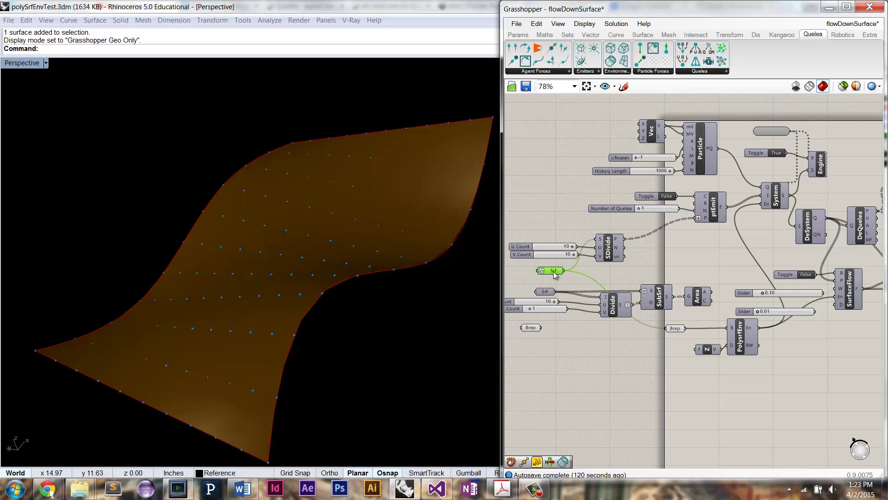
click(618, 242)
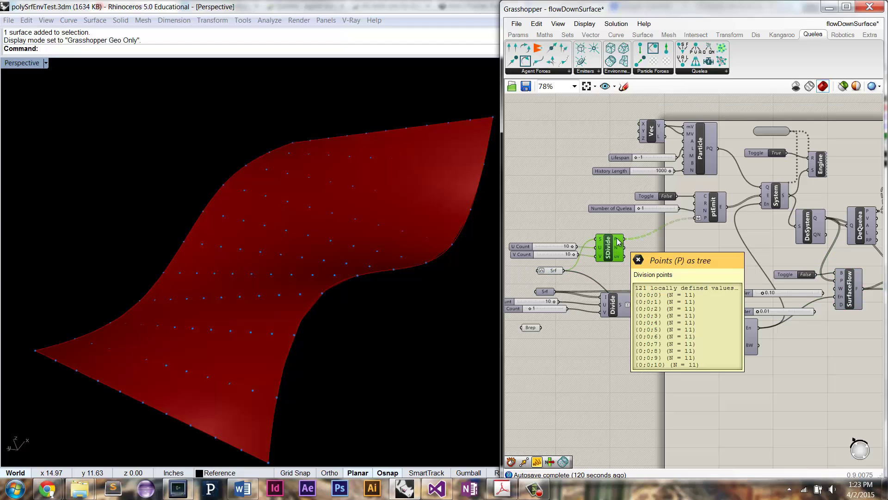
right_click(614, 245)
click(643, 259)
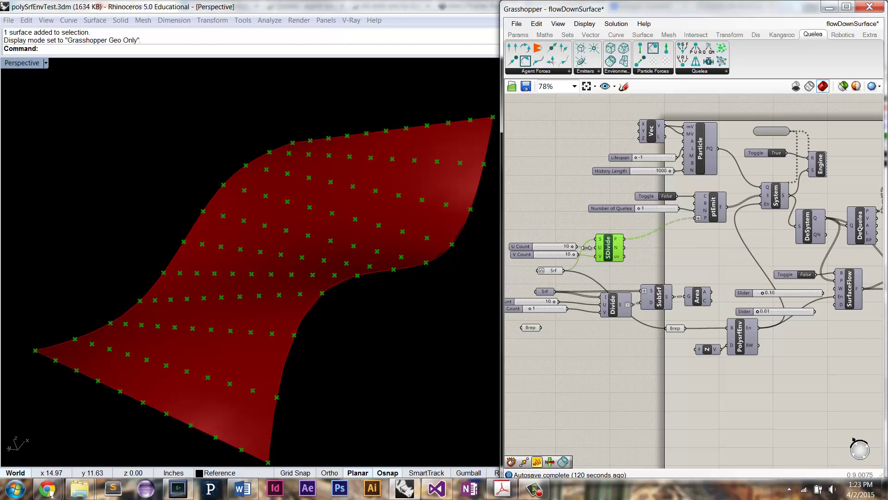
right_click(609, 244)
click(615, 261)
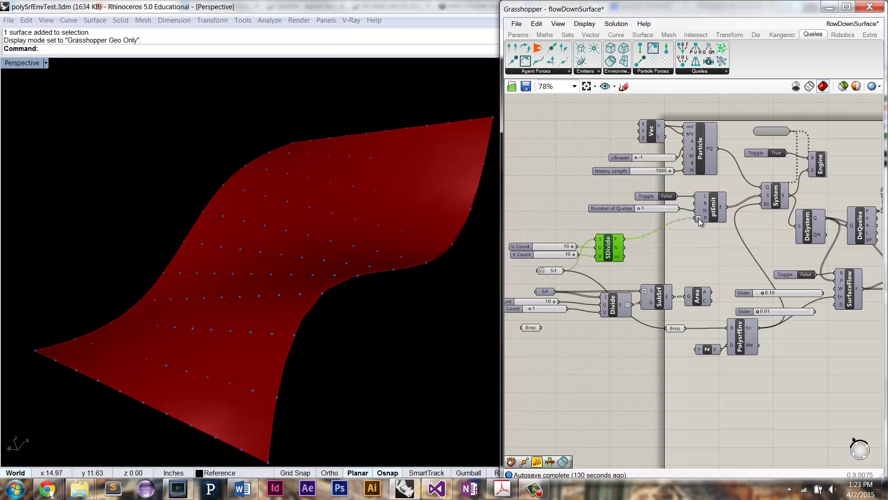
Step: Examine the inputs and outputs of the ptEmit, Particle and PolysrfEnv components that feed the System
click(714, 206)
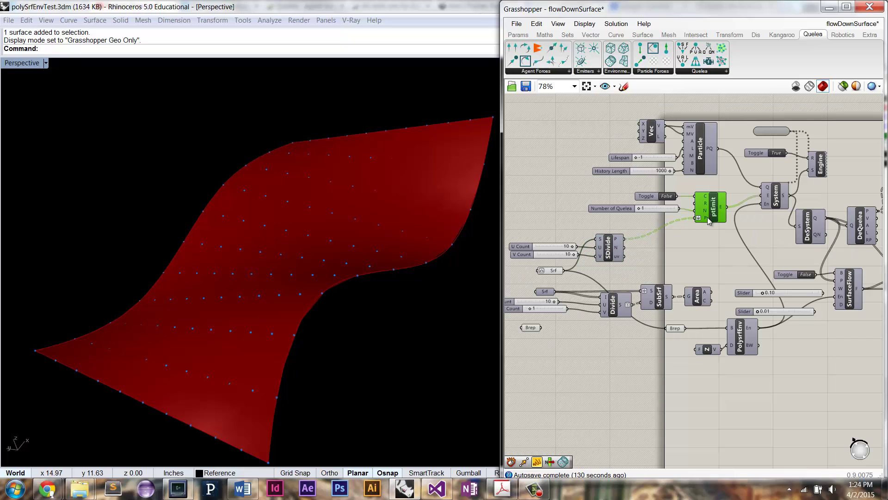
mouse_move(722, 209)
mouse_move(661, 127)
mouse_move(690, 129)
click(745, 341)
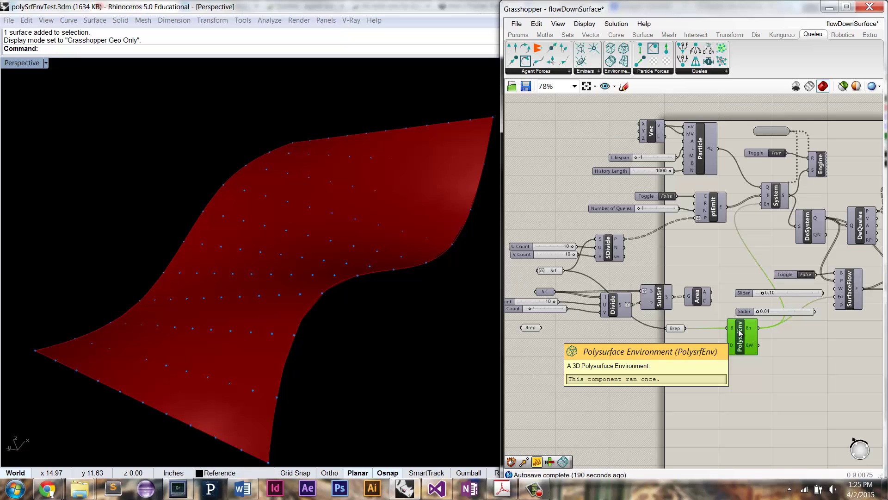
key(ctrl+v)
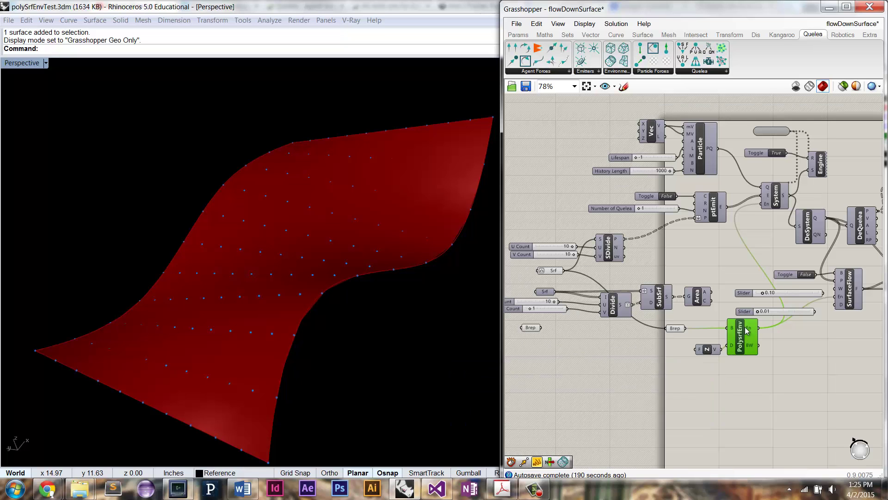
right_drag(830, 308, 729, 320)
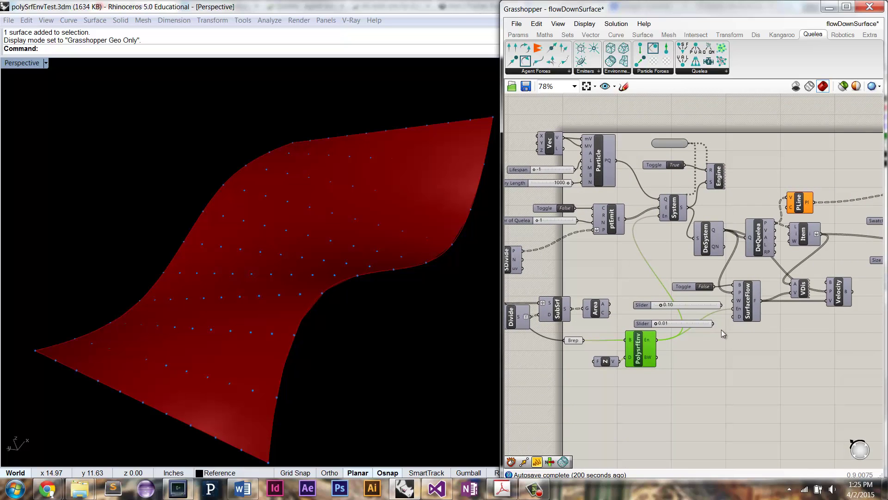
Step: Shift the SurfaceFlow component slightly upward and move the VDis component up to just below the Item component
mouse_move(717, 234)
drag(747, 285, 749, 283)
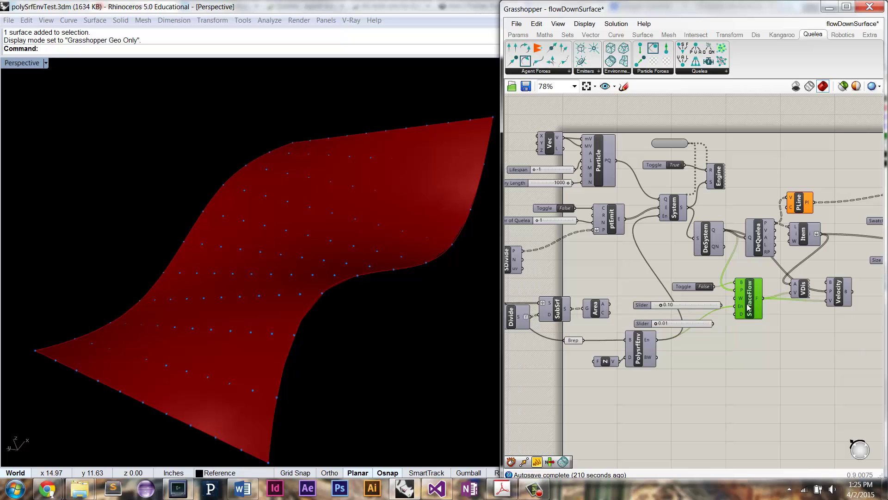
drag(803, 292, 799, 272)
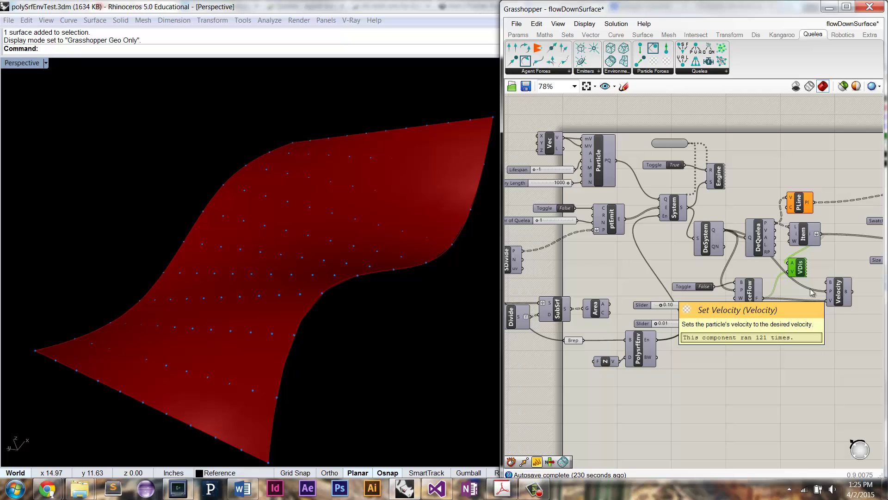
Step: Examine the Preview and Cloud components that display the polylines and particle points
right_drag(805, 280, 659, 279)
click(808, 198)
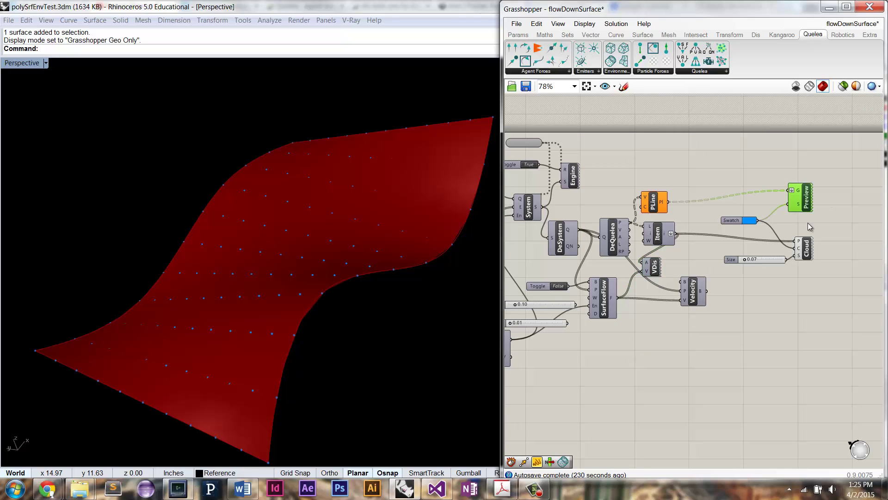
click(807, 250)
Step: Rerun the flow simulation by setting the Engine's reset toggle to False, and return the toggle to True
right_drag(693, 262, 712, 295)
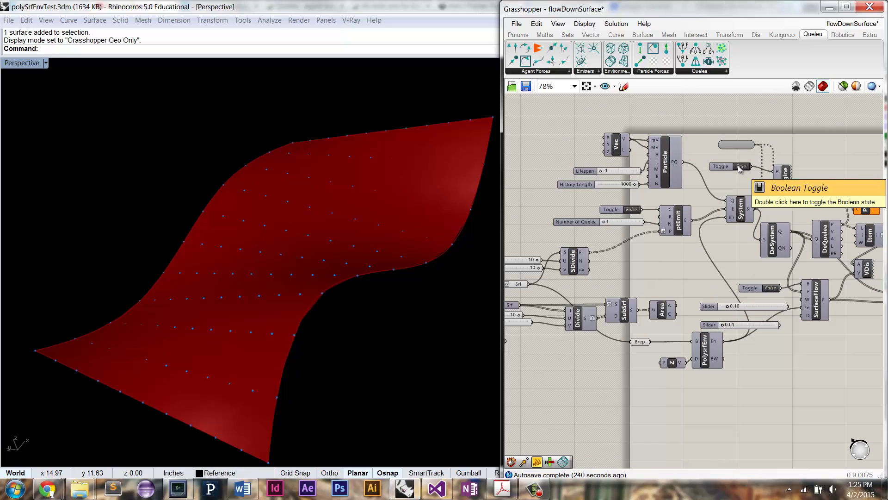
double_click(739, 166)
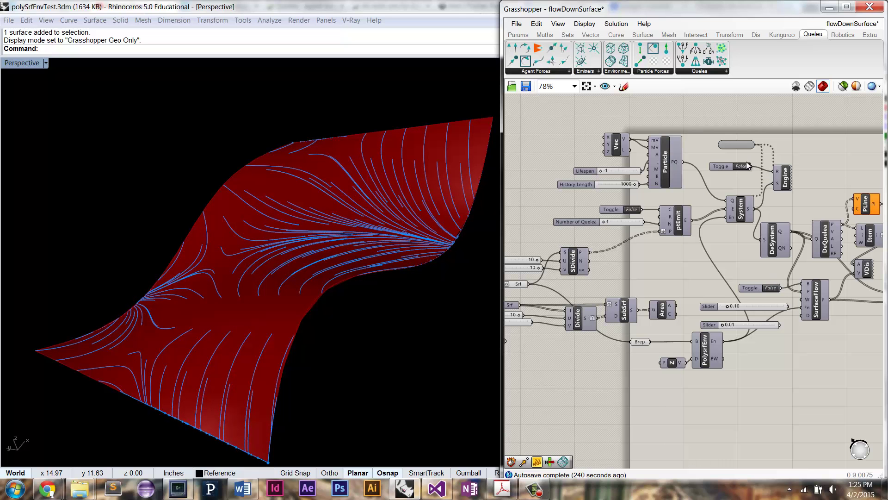
double_click(746, 163)
Step: Check the SurfaceFlow component's Apply input and disable the Velocity component
right_drag(823, 298, 736, 295)
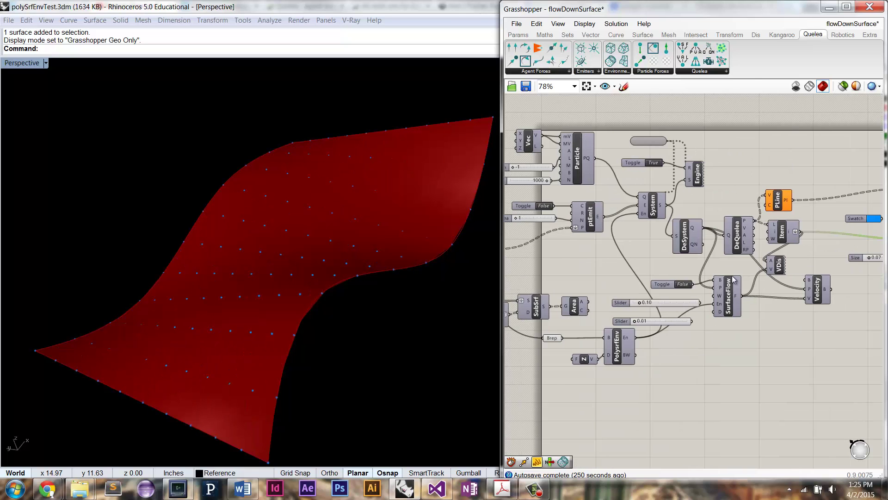
scroll(736, 294, up, 3)
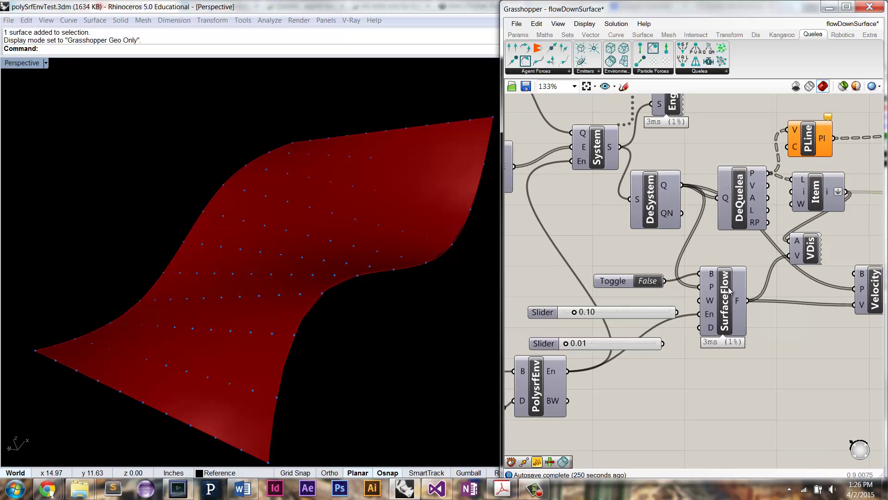
mouse_move(711, 277)
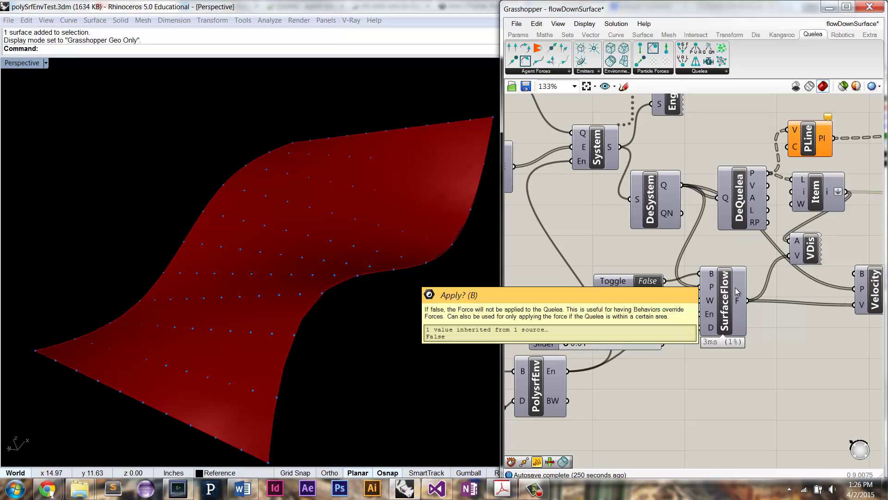
right_drag(872, 289, 808, 291)
right_click(810, 291)
right_drag(567, 127, 638, 170)
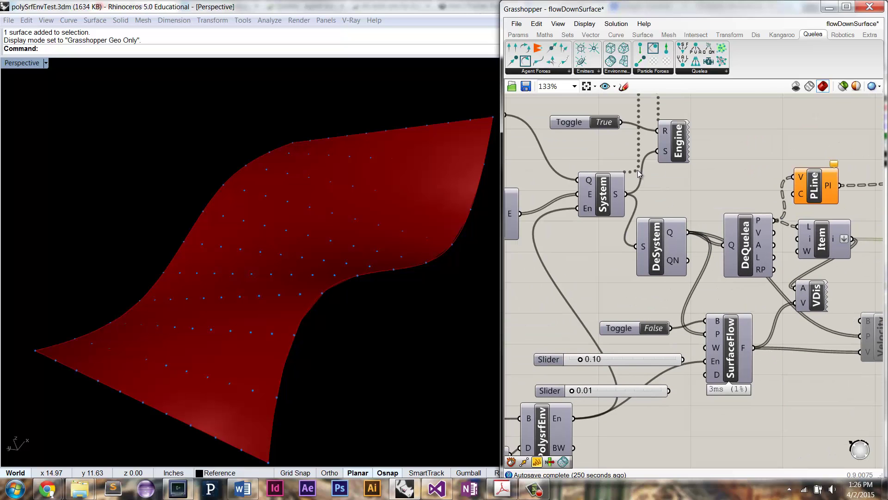
Step: Start the simulation by setting the Engine's reset toggle to False, and show the VDis vector preview on the surface
double_click(602, 126)
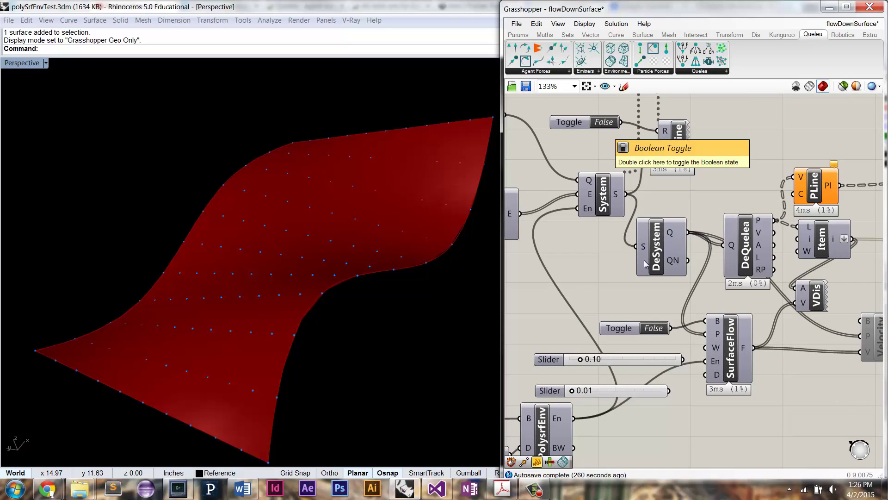
right_click(809, 297)
click(815, 314)
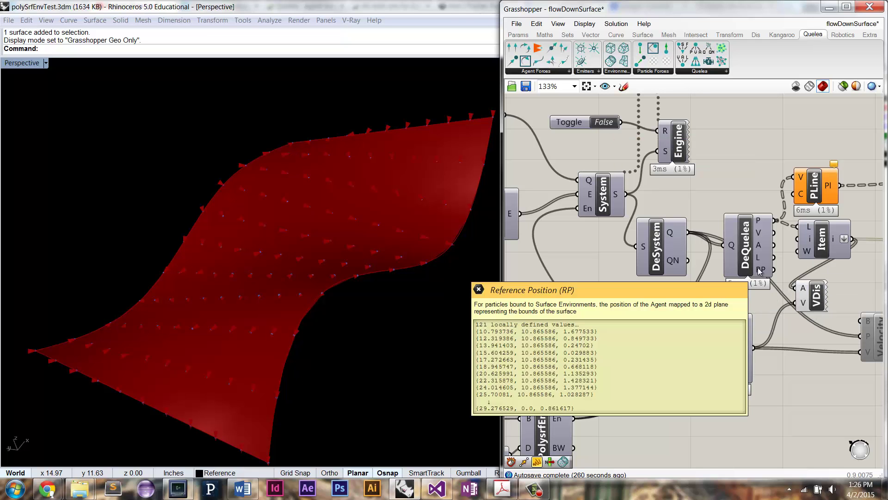
click(810, 296)
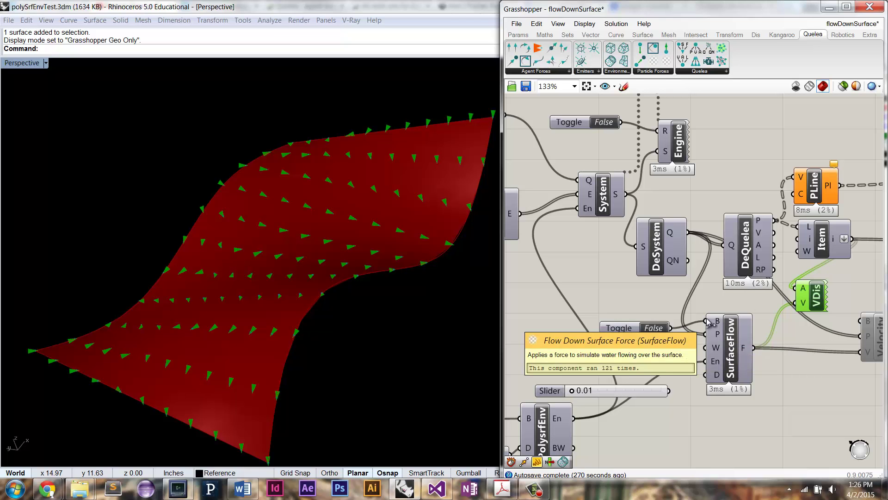
Step: Apply the flow force by setting the SurfaceFlow toggle to True, and hide the VDis vector preview
double_click(657, 329)
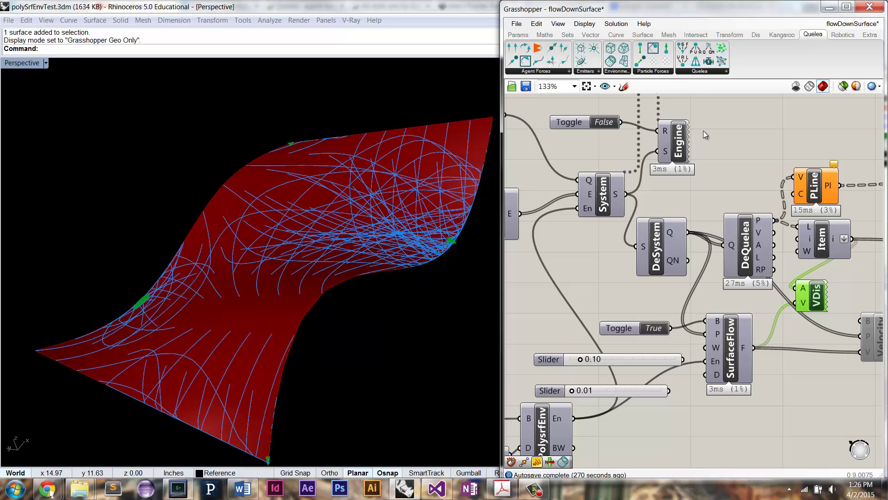
right_click(818, 300)
click(804, 310)
Step: Restart the particle simulation several times by switching the Engine's reset toggle between True and False, leaving it at True
double_click(604, 122)
double_click(604, 122)
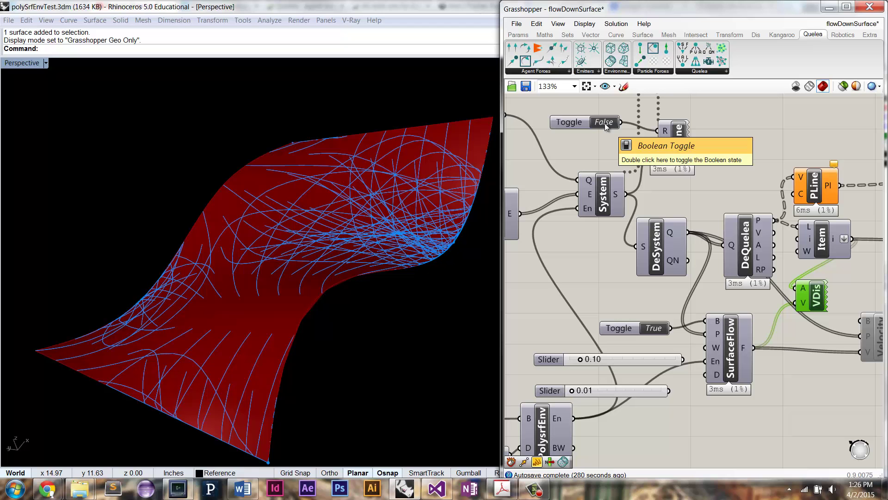
double_click(604, 122)
double_click(605, 122)
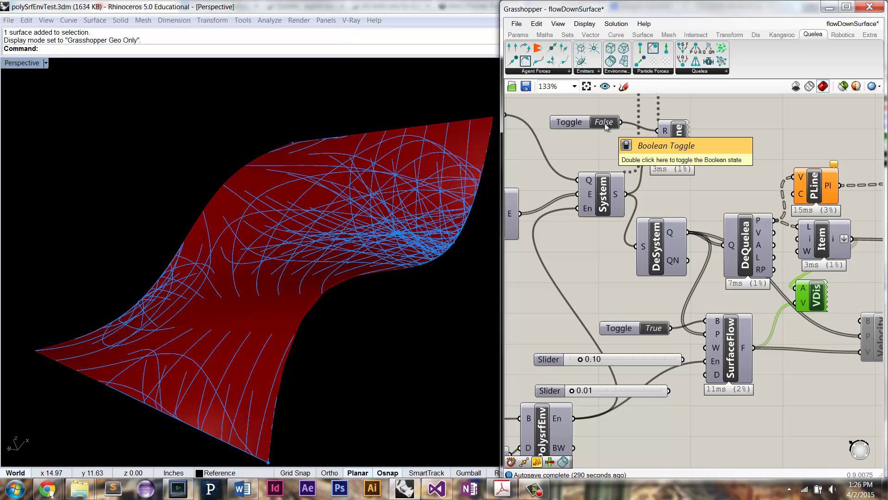
double_click(604, 123)
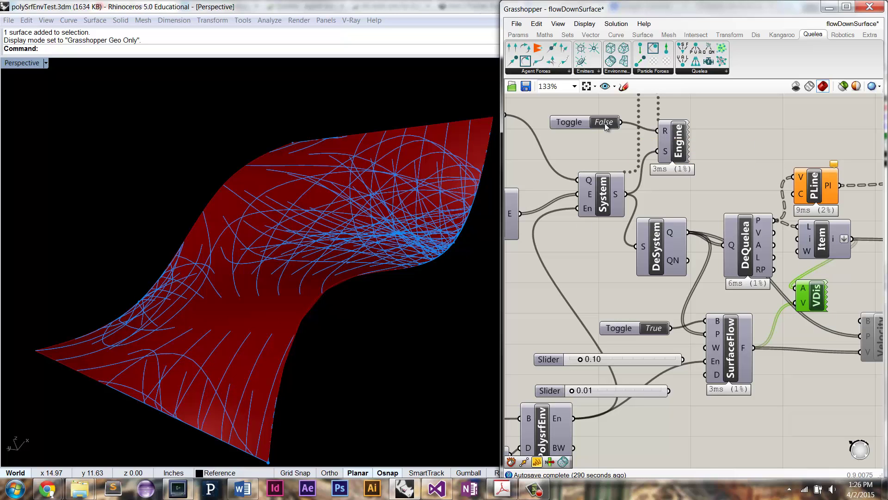
double_click(605, 123)
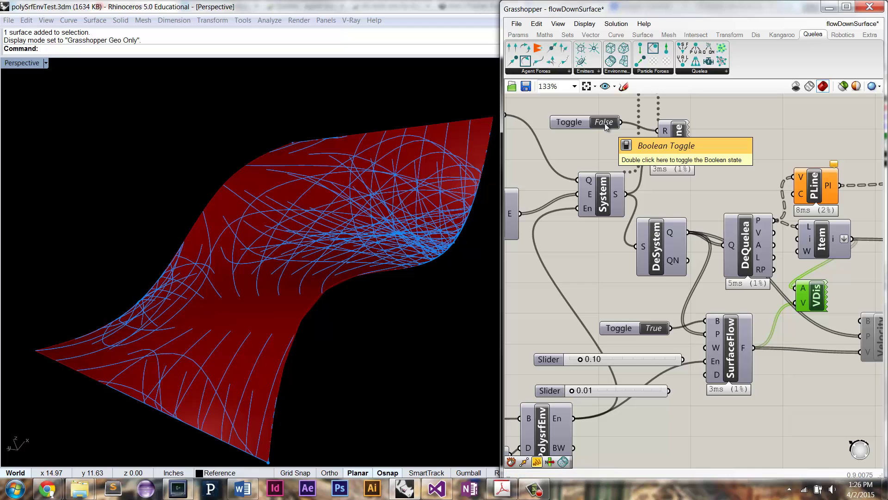
double_click(605, 123)
double_click(604, 123)
right_drag(698, 327, 651, 315)
click(557, 111)
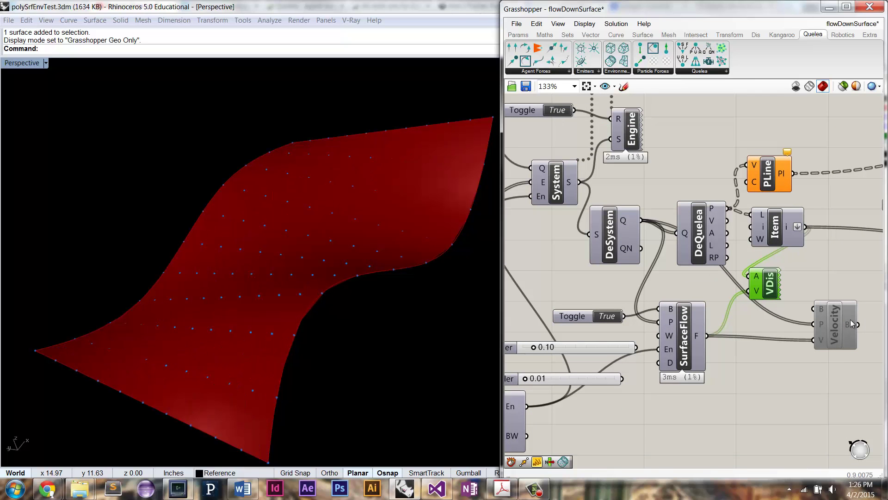
Step: Enable the Velocity component and set SurfaceFlow's Apply toggle to False
right_click(839, 326)
click(824, 352)
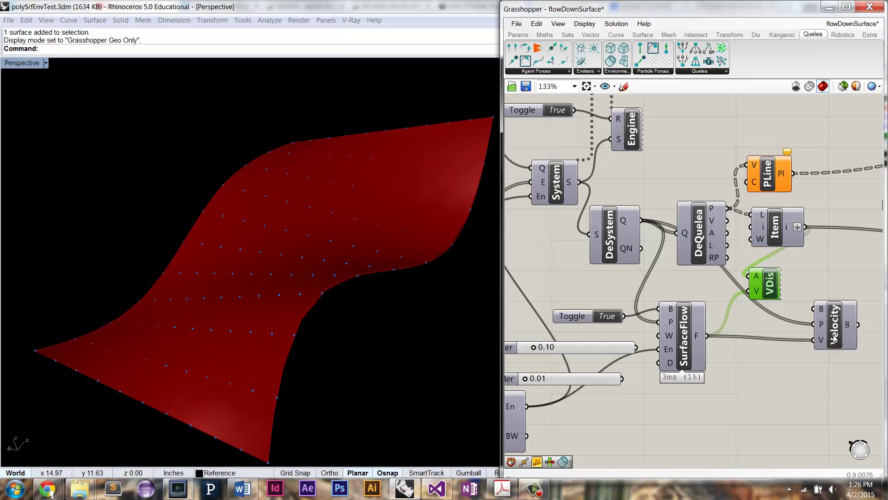
click(616, 317)
mouse_move(822, 342)
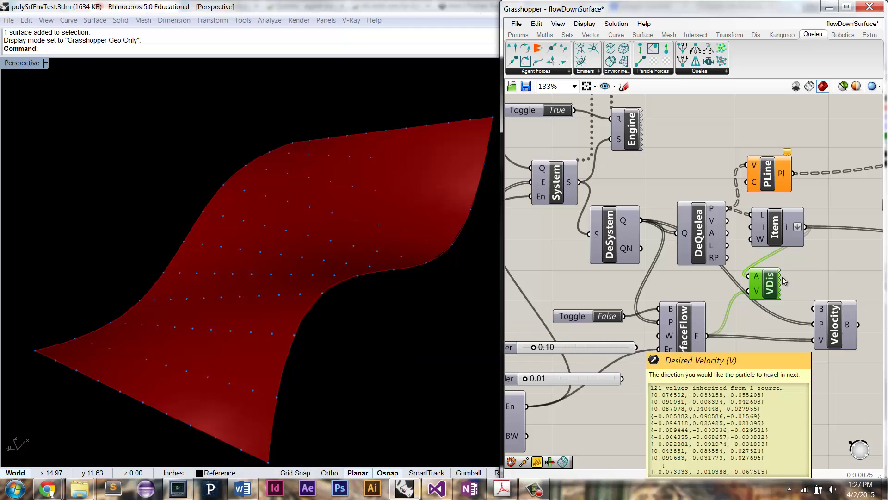
Step: Show the VDis vector preview, and run the simulation by setting the Engine's reset toggle to False and back to True
right_click(769, 280)
click(774, 296)
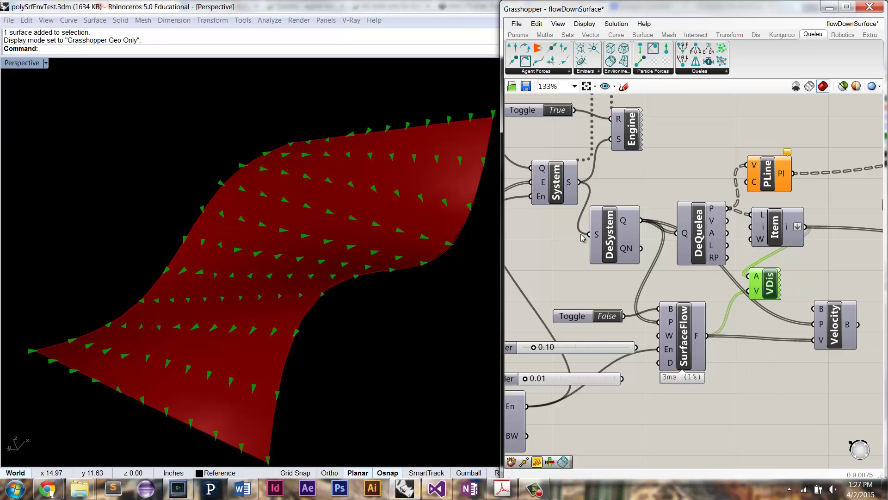
right_drag(349, 276, 452, 250)
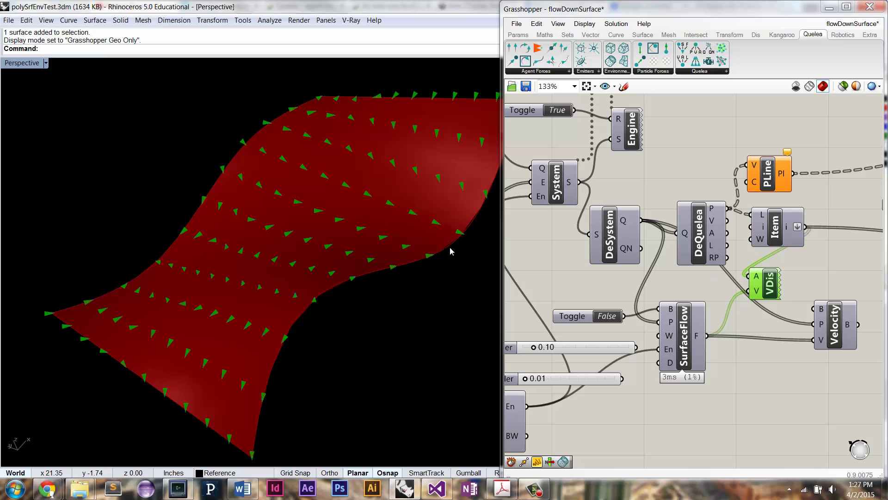
double_click(557, 111)
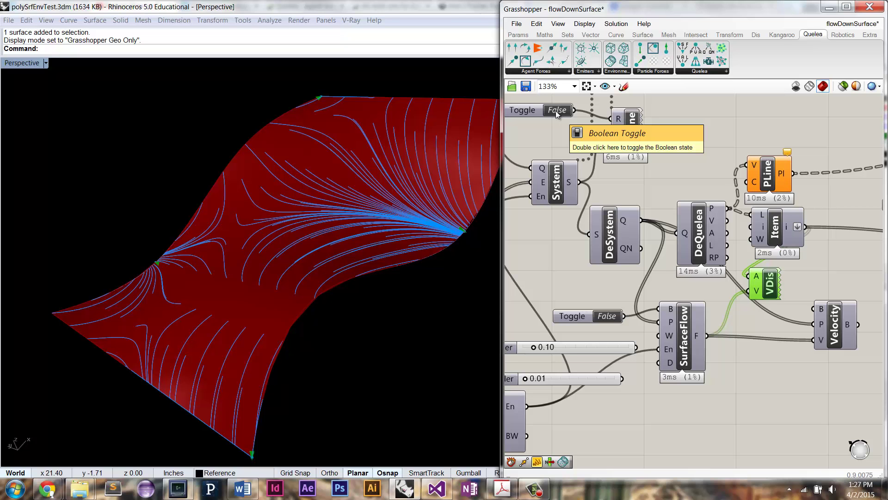
click(556, 110)
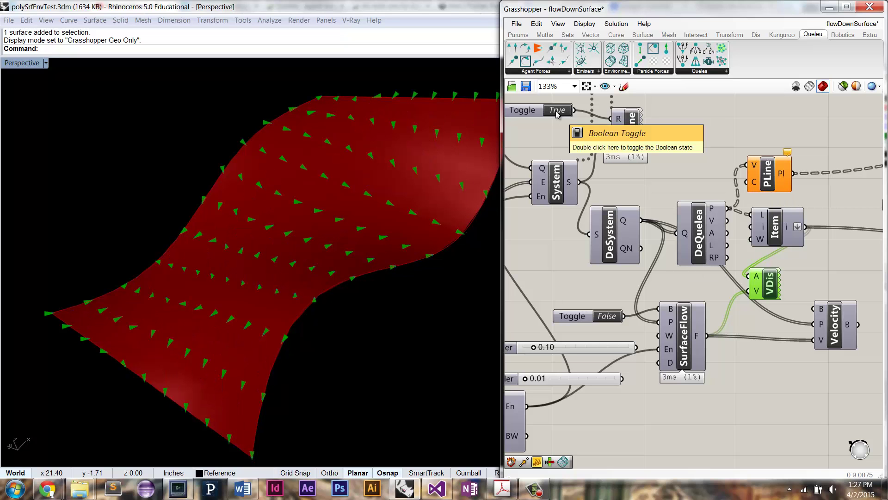
Step: Examine the rippled brep in the Perspective viewport
scroll(653, 259, down, 1)
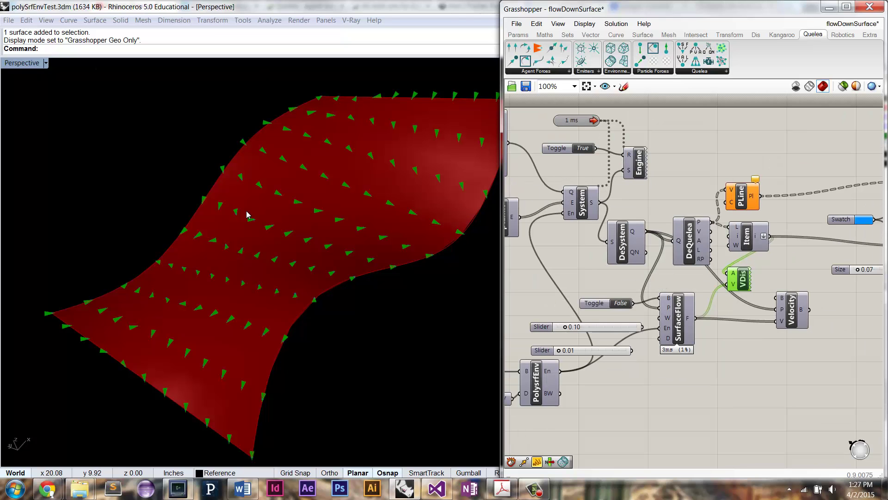
right_drag(243, 233, 296, 234)
scroll(294, 235, down, 4)
shift+right_drag(271, 264, 315, 183)
shift+right_drag(242, 268, 298, 198)
shift+right_drag(272, 249, 352, 159)
scroll(215, 313, up, 3)
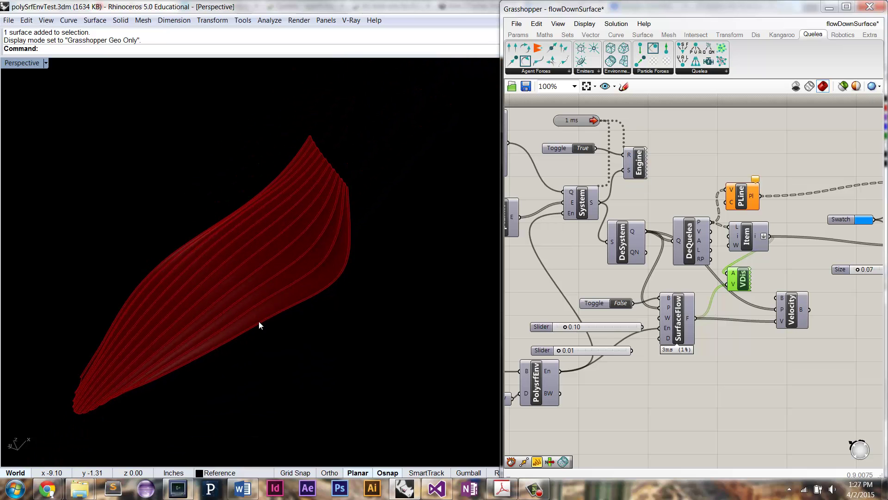
mouse_move(259, 321)
right_down()
mouse_move(257, 329)
mouse_move(278, 301)
mouse_move(272, 323)
mouse_move(280, 309)
mouse_move(242, 326)
mouse_move(281, 318)
right_up()
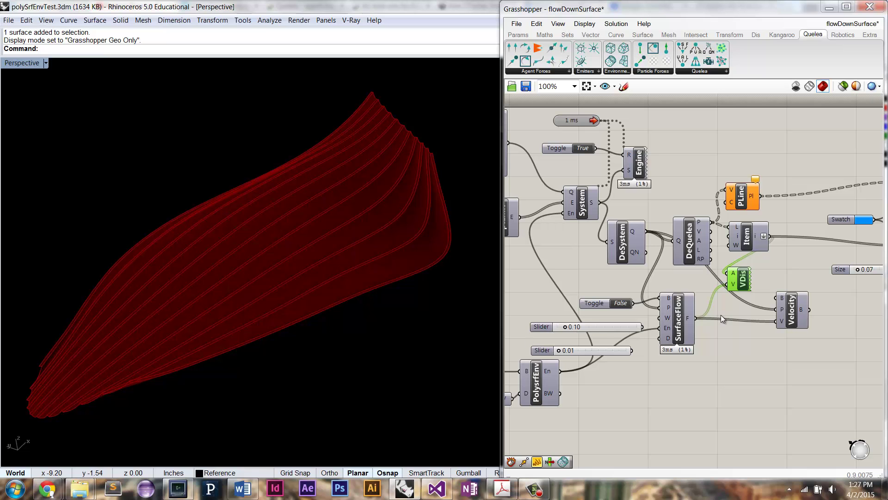
Step: Connect the unconnected Brep parameter to the Brep parameter feeding PolysrfEnv, replacing its surface source
right_drag(610, 299, 721, 291)
mouse_move(670, 272)
right_down()
mouse_move(782, 266)
mouse_move(723, 274)
right_up()
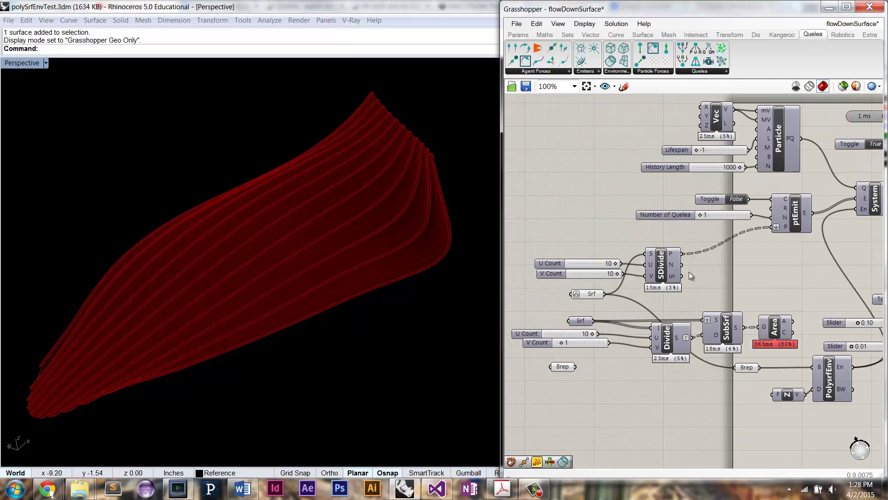
click(562, 367)
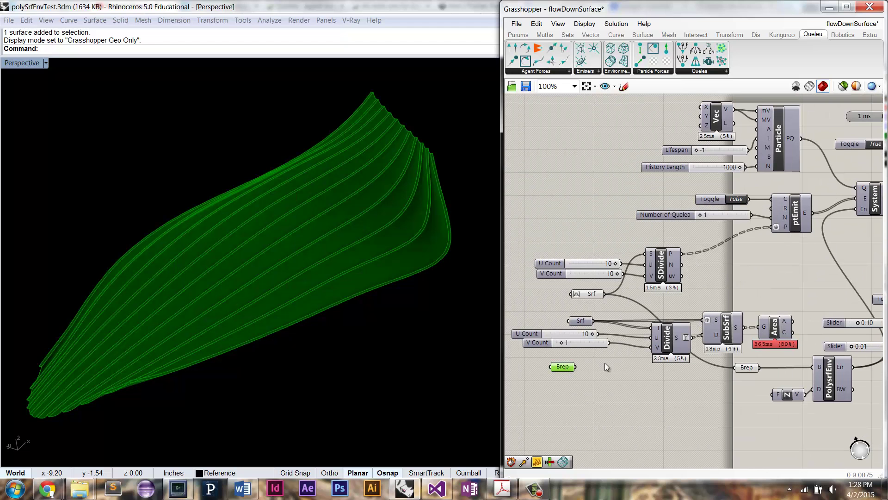
drag(579, 366, 621, 372)
click(588, 307)
click(836, 371)
drag(579, 366, 731, 365)
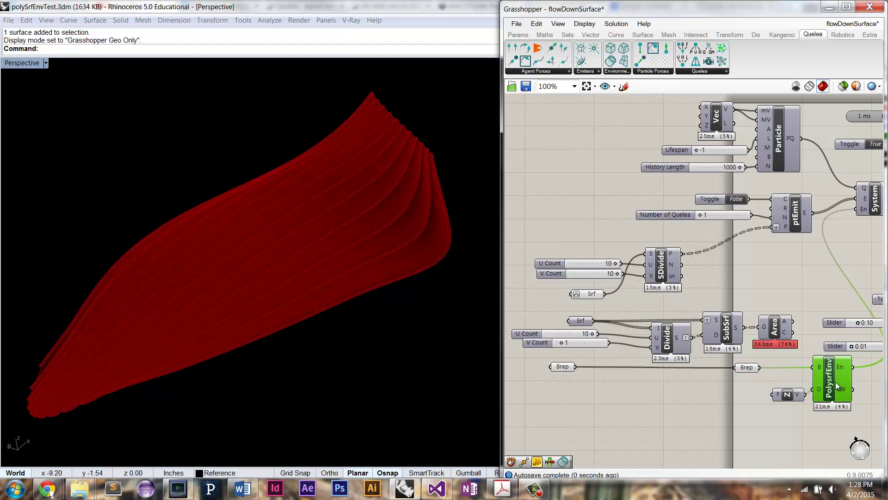
Step: Show the Area component's preview and connect its Centroid output to ptEmit's P input in place of the SDivide points
right_drag(652, 343, 593, 370)
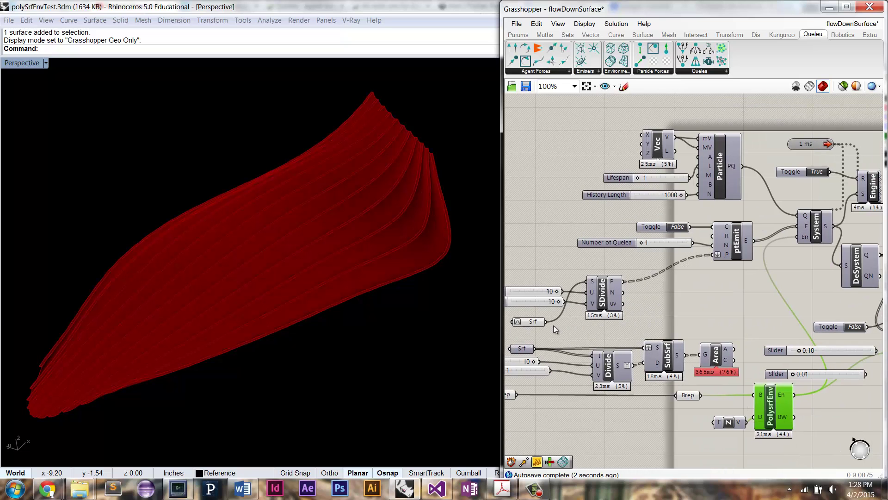
click(720, 358)
right_click(718, 357)
click(740, 376)
right_drag(263, 292, 328, 259)
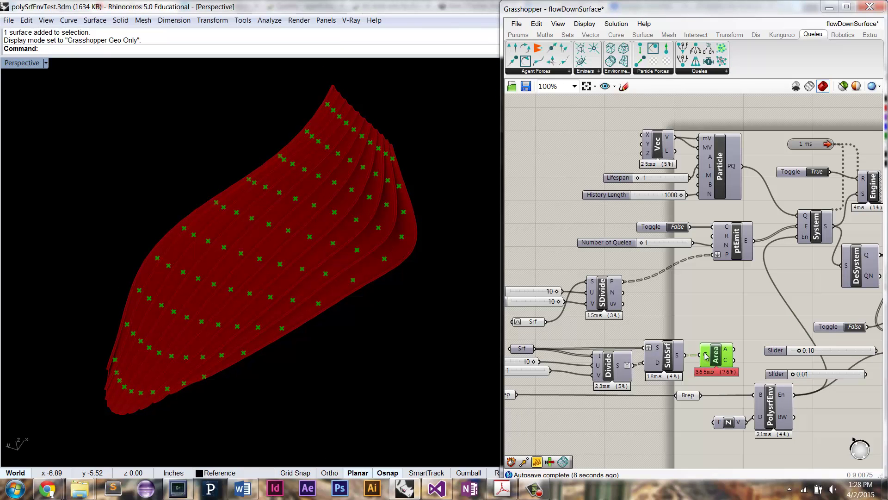
mouse_move(728, 362)
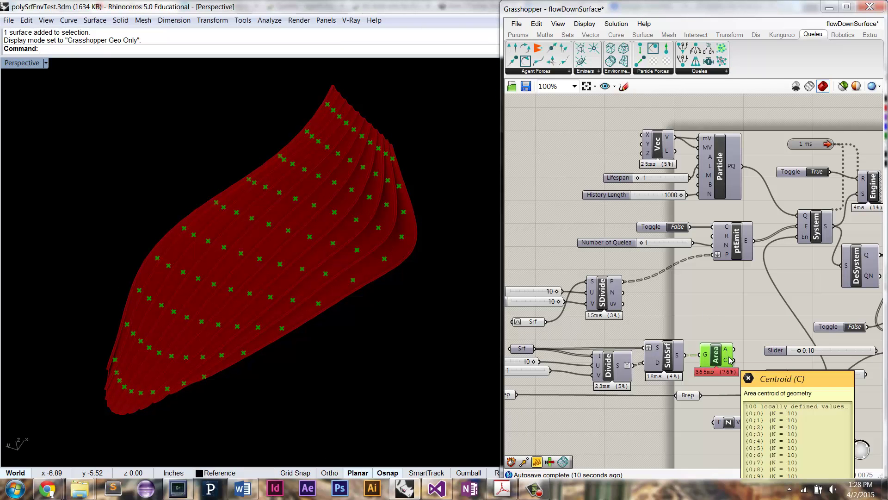
drag(735, 361, 713, 255)
click(726, 274)
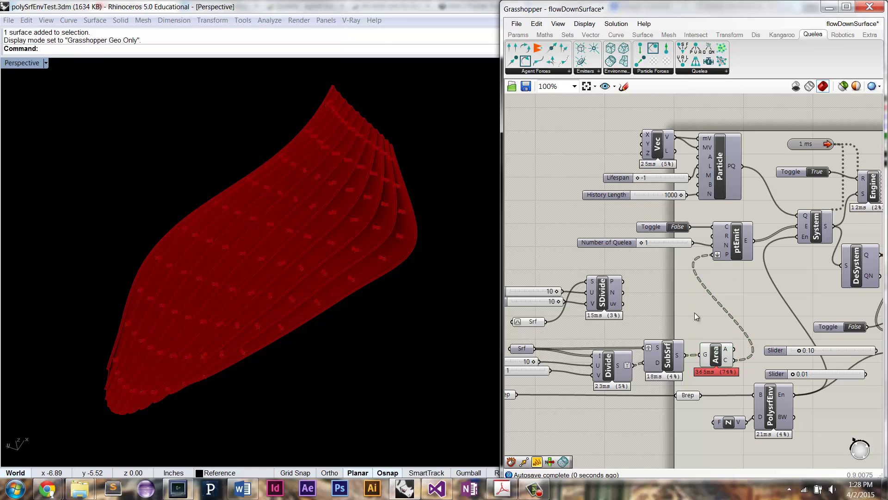
Step: Hide the previews of the Area component, the Brep parameter feeding PolysrfEnv, and the VDis component
drag(736, 323, 642, 453)
right_click(678, 269)
click(704, 288)
click(689, 318)
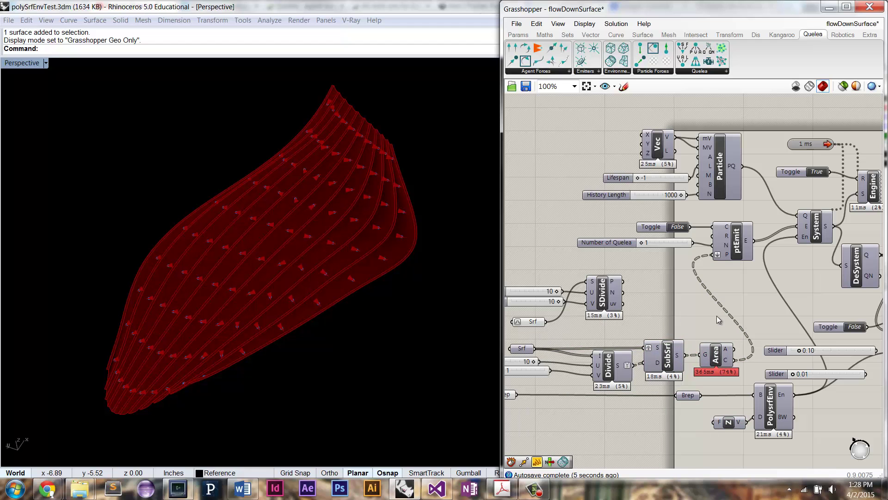
right_drag(815, 313, 698, 318)
right_drag(862, 294, 703, 292)
right_click(701, 304)
click(726, 321)
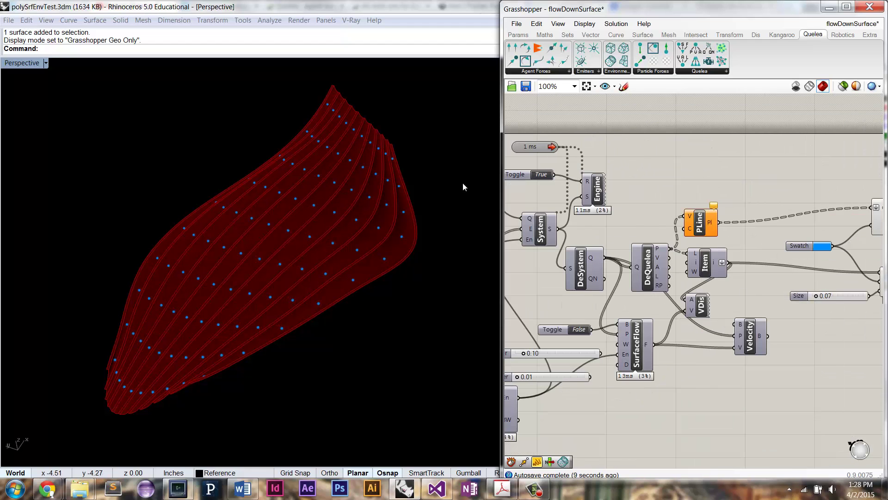
Step: Run the simulation on the rippled brep by setting the Engine's reset toggle to False, and return it to True
right_drag(635, 216, 648, 214)
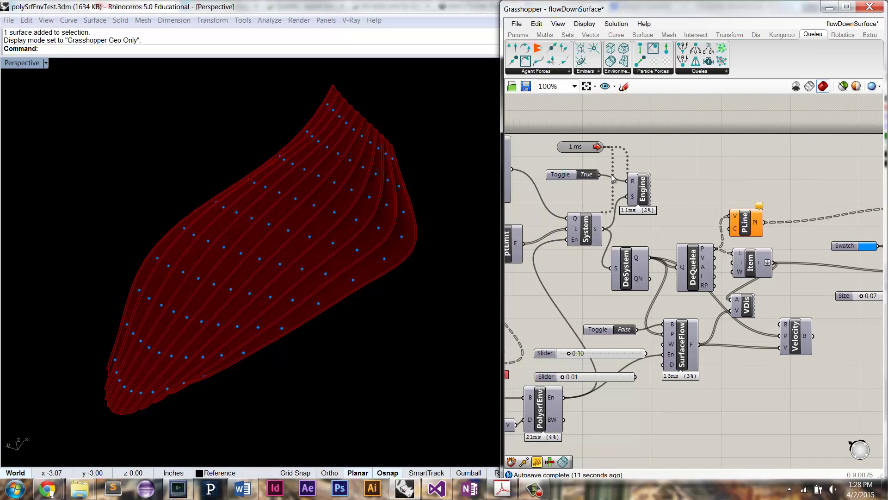
double_click(592, 174)
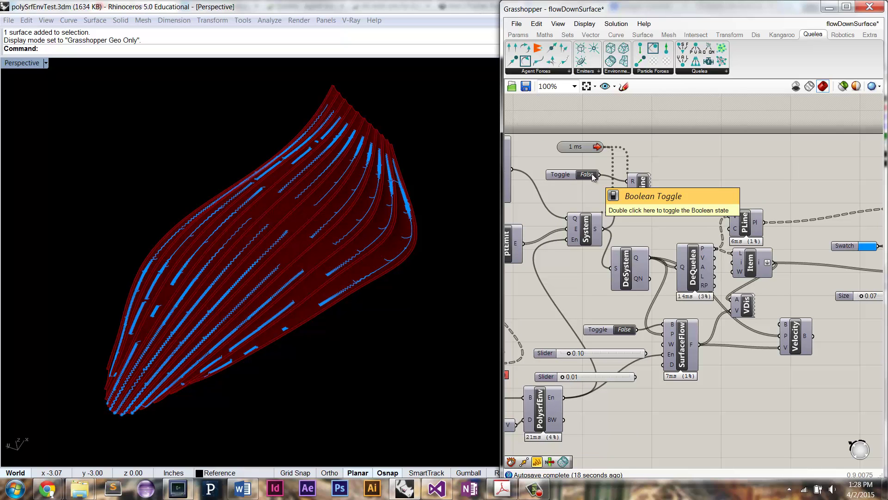
double_click(588, 175)
Step: Inspect the particle trails up close along the brep's ripples by rerunning the simulation, leaving the Engine's reset toggle at True
scroll(230, 250, up, 8)
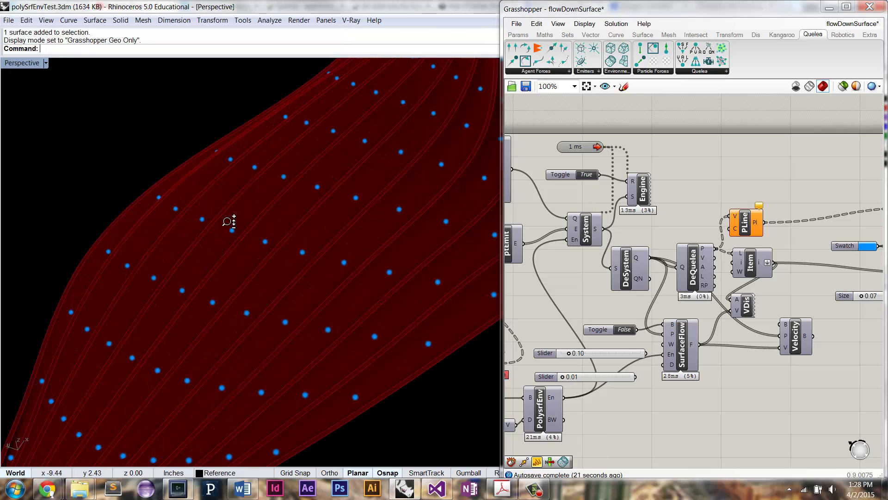
right_drag(246, 257, 343, 224)
double_click(592, 174)
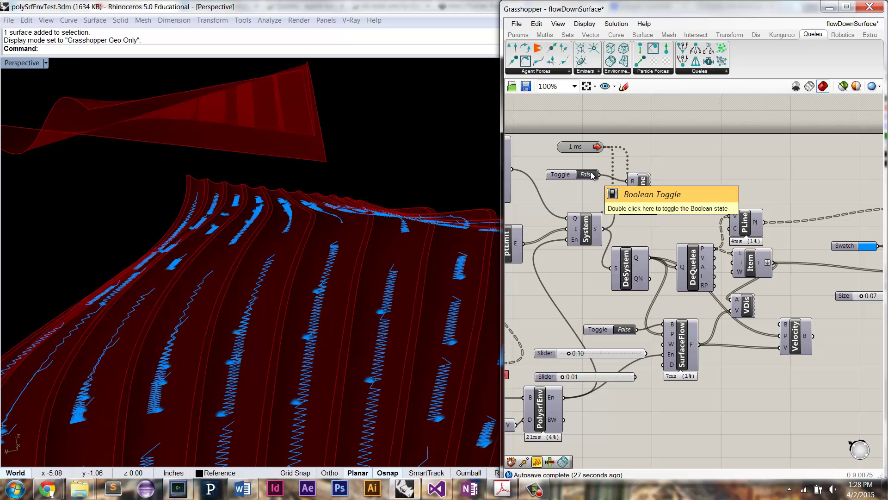
double_click(592, 174)
right_drag(320, 267, 371, 260)
right_drag(318, 249, 236, 284)
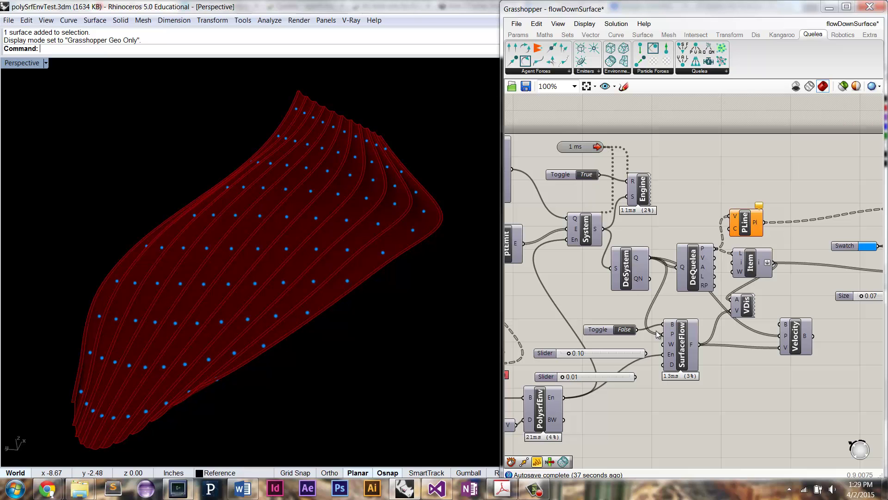
Step: Disable the Velocity component, set SurfaceFlow's Apply toggle to True, and run the simulation with the Engine's reset toggle at False
right_click(794, 338)
click(792, 366)
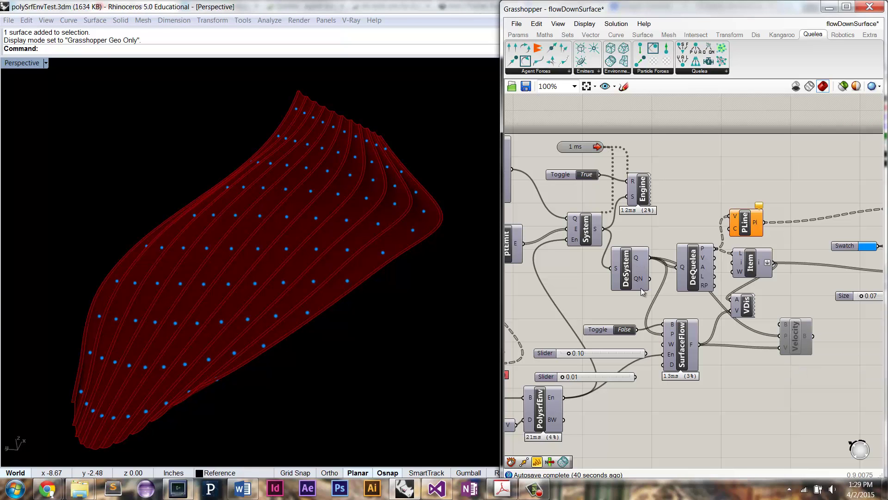
double_click(624, 329)
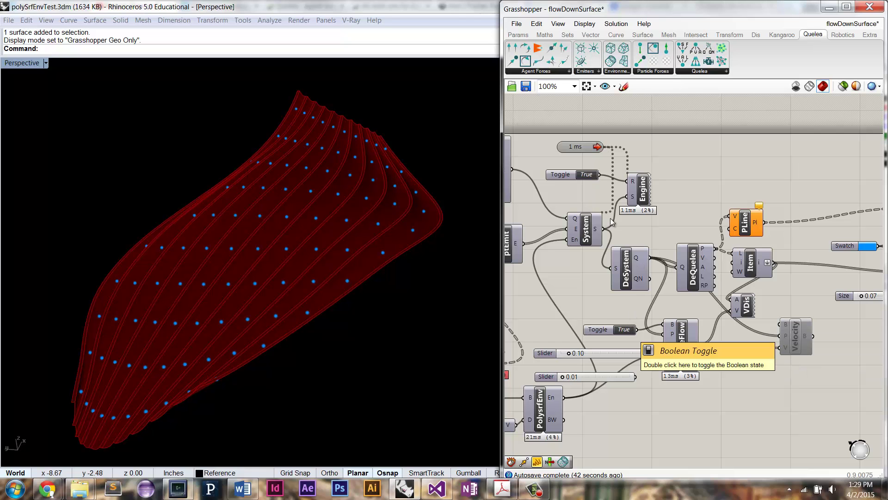
double_click(587, 174)
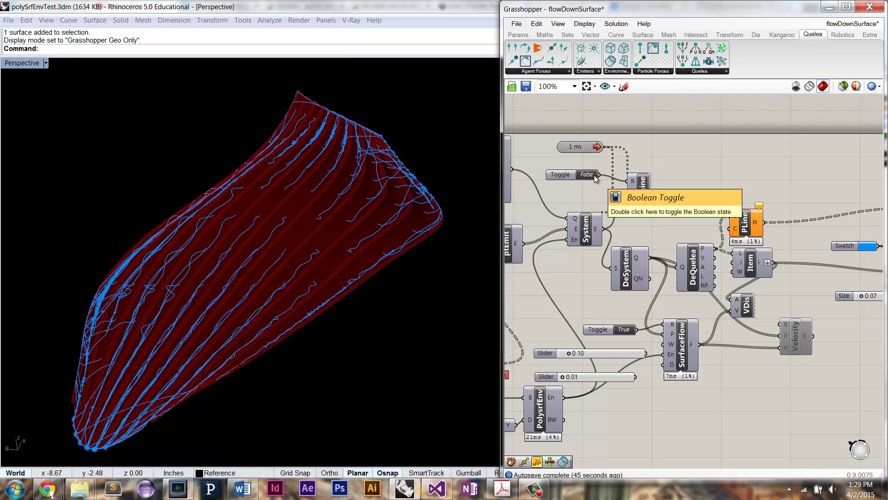
Step: Rerun the SurfaceFlow simulation by cycling the Engine's reset toggle, and leave the toggle at True
double_click(588, 174)
double_click(587, 174)
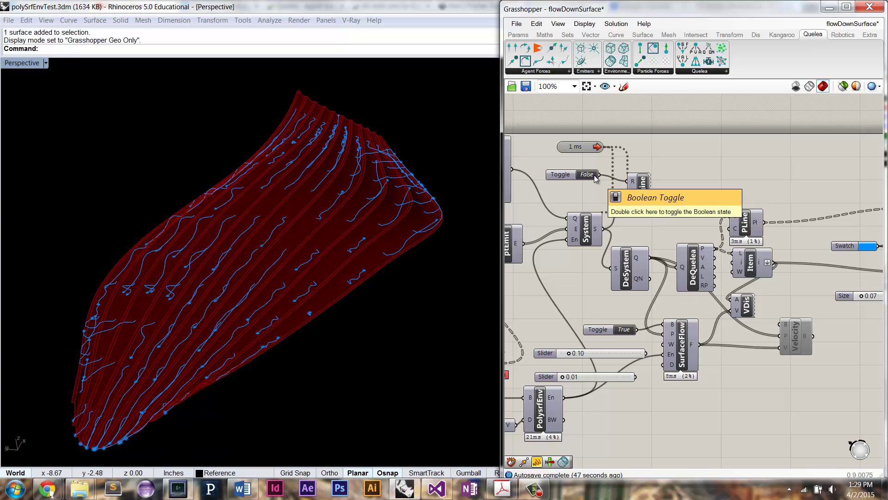
double_click(594, 176)
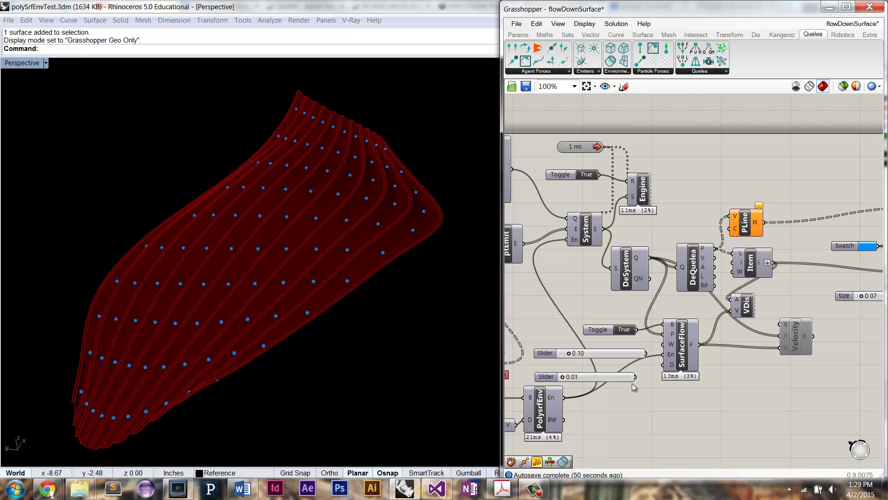
Step: Connect the 0.01 slider to SurfaceFlow's Step distance input, run the simulation, and return the Engine's reset toggle to True
drag(639, 378, 668, 365)
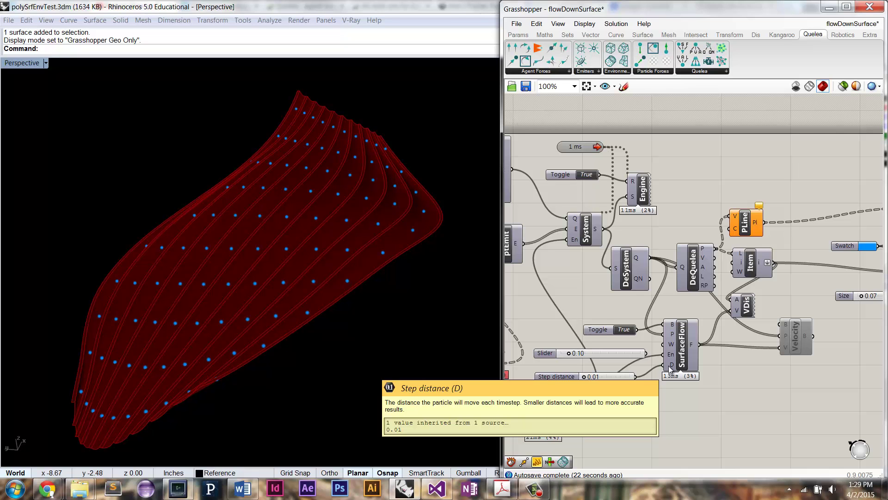
double_click(584, 176)
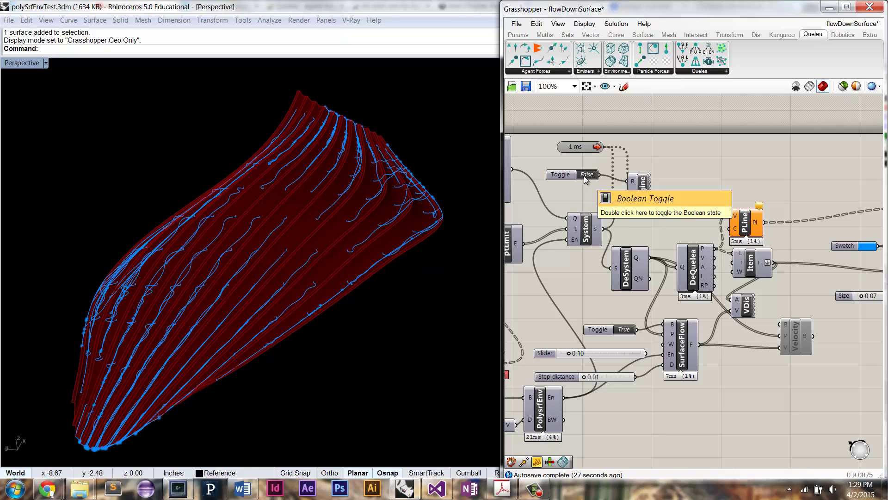
double_click(584, 176)
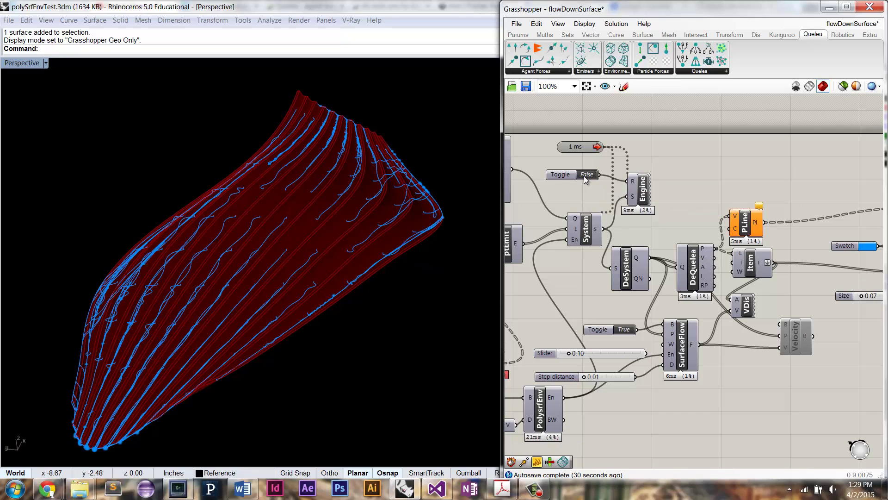
Step: Recheck the Step distance slider's wire into SurfaceFlow by running the simulation again and resetting the Engine to True
ctrl+drag(635, 378, 667, 366)
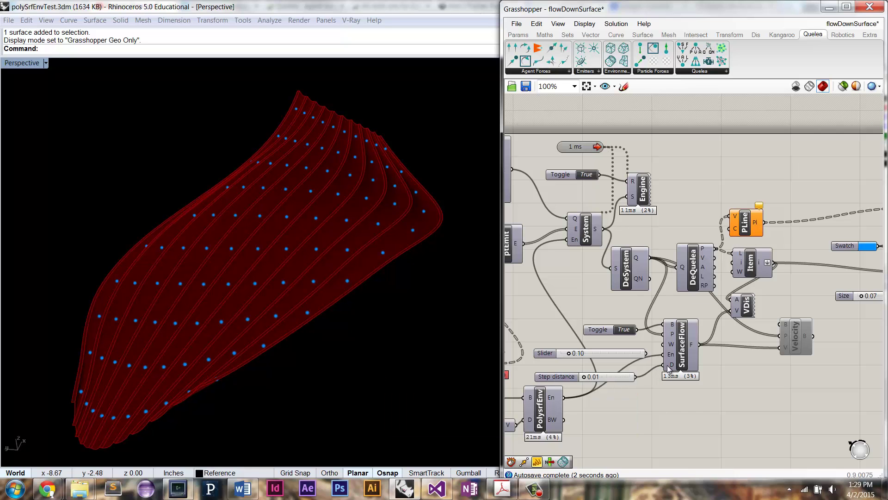
double_click(584, 175)
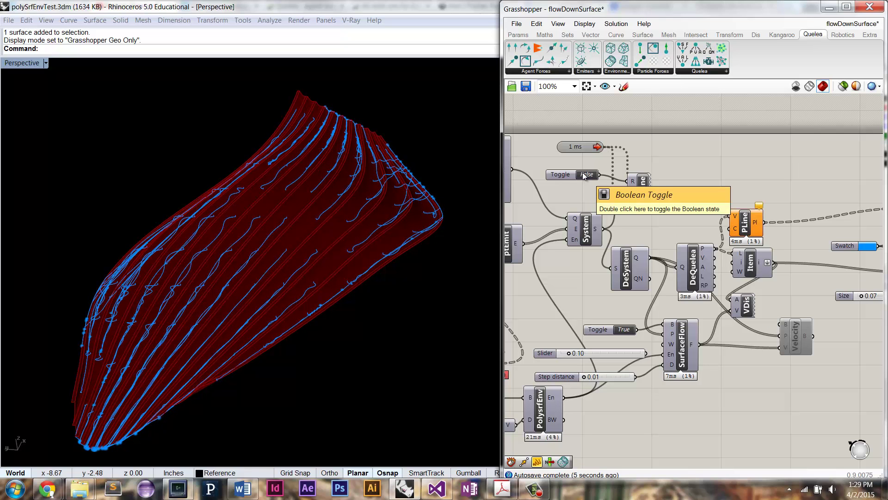
double_click(584, 175)
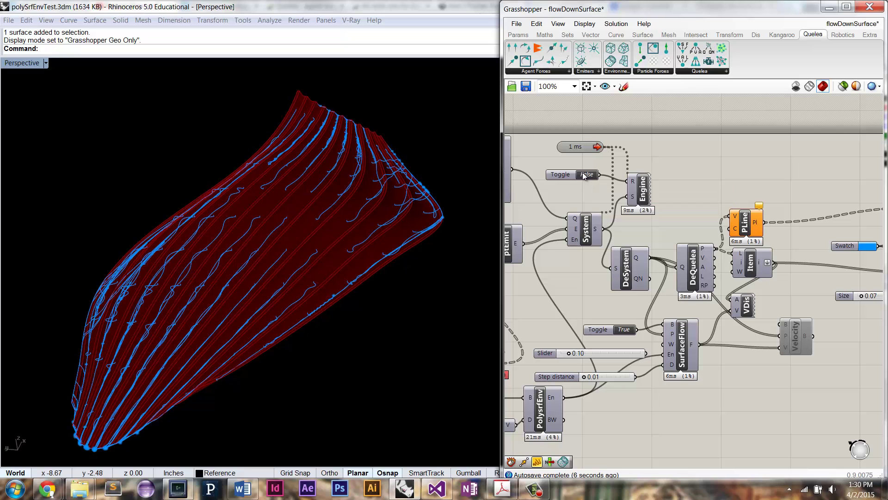
Step: Connect the 0.10 slider to SurfaceFlow's Weight Multiplier input, run the simulation, and reset the Engine to True
drag(634, 354, 671, 346)
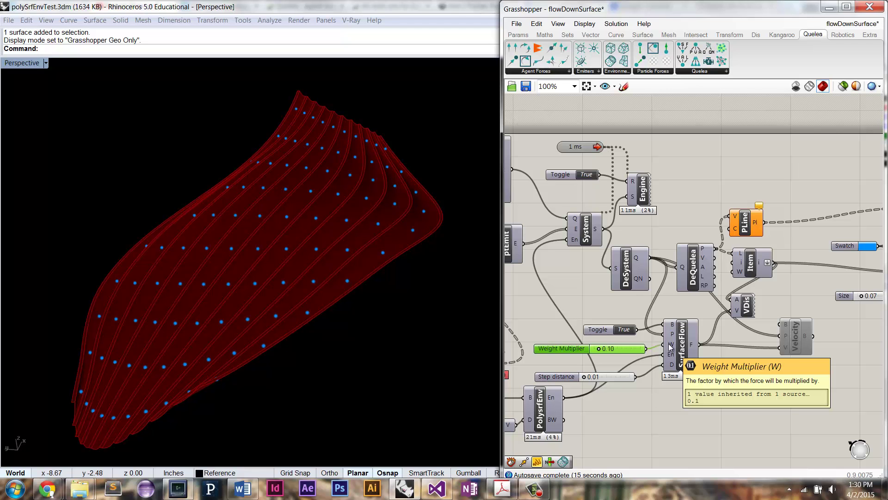
double_click(587, 176)
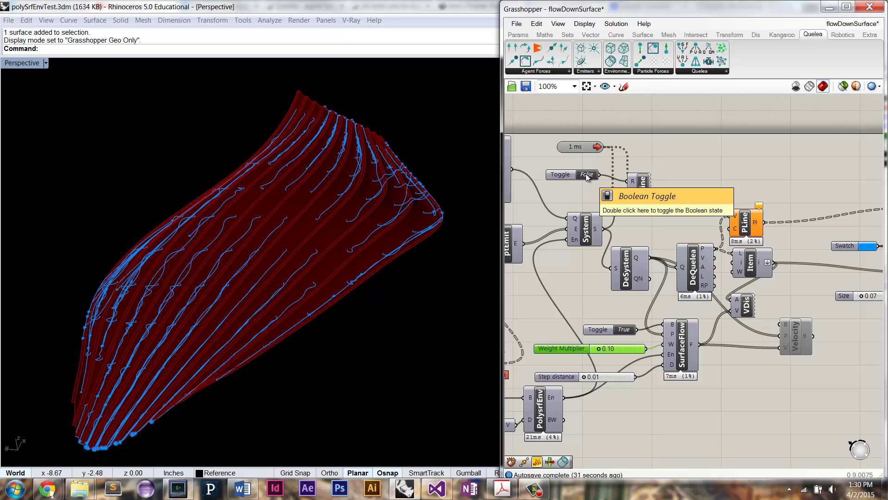
double_click(587, 175)
Step: Hide the particle trails by turning off the preview of the Preview component fed by PLine
right_drag(757, 219, 647, 218)
right_click(832, 212)
click(831, 230)
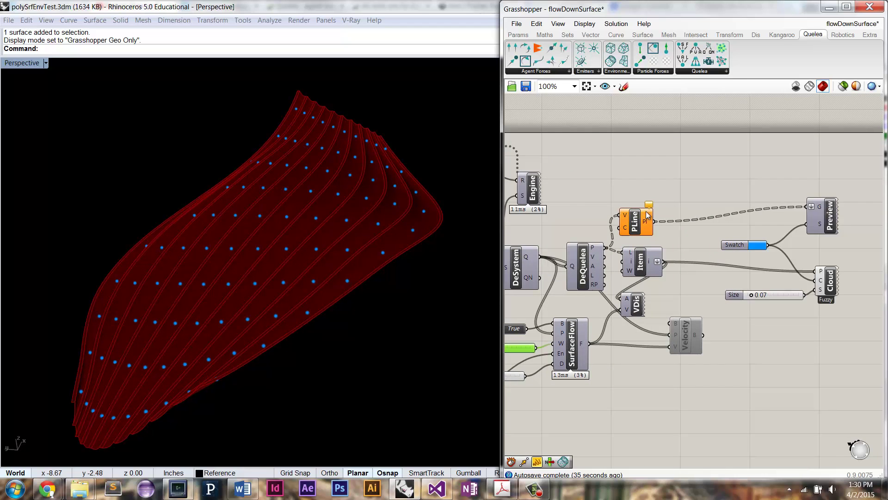
Step: Run and restart the simulation without trails to watch only the particles move down the rippled brep
right_drag(509, 160, 592, 148)
double_click(560, 163)
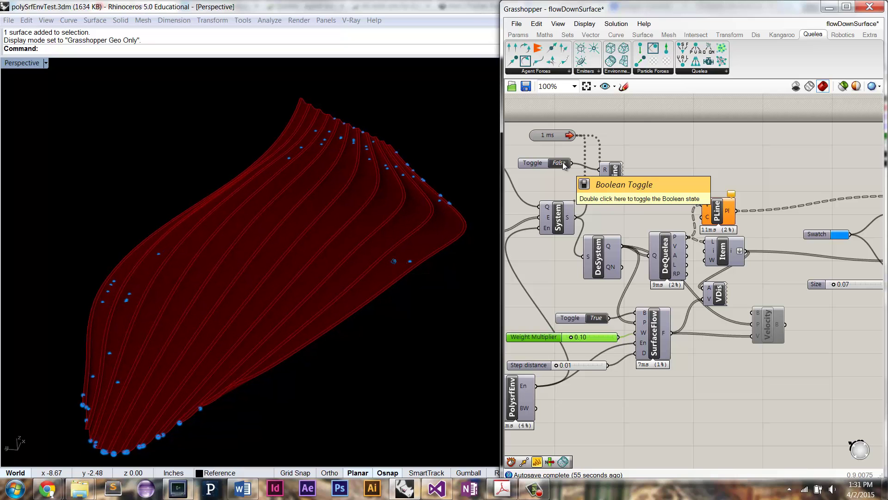
click(561, 165)
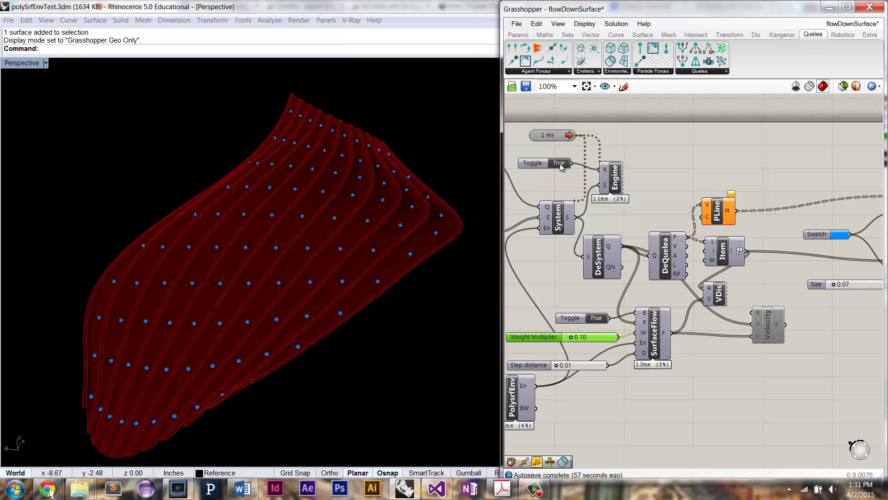
click(560, 166)
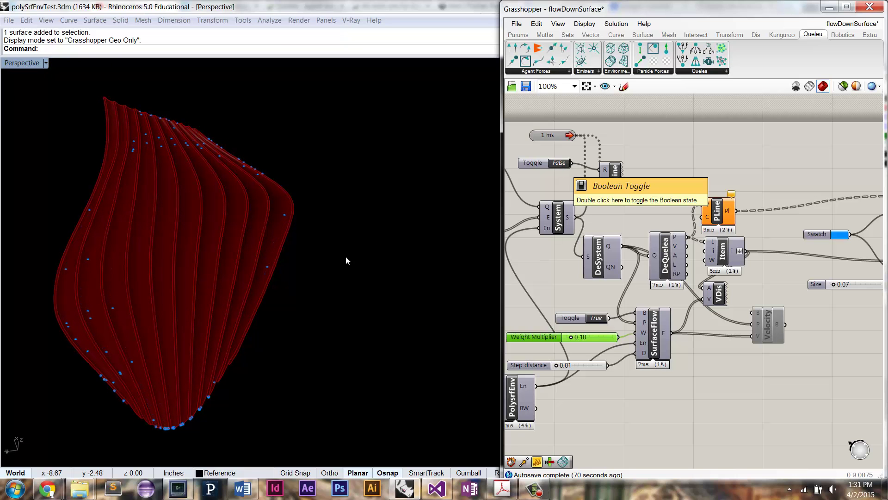
Step: Switch to Chrome, examine the physical model photos on the open portfolio page, and return to Rhino
mouse_move(47, 488)
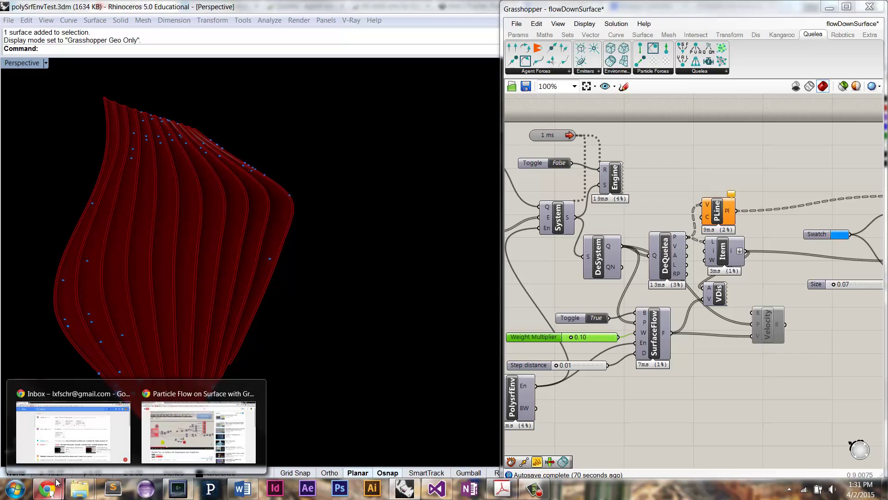
click(166, 437)
click(482, 5)
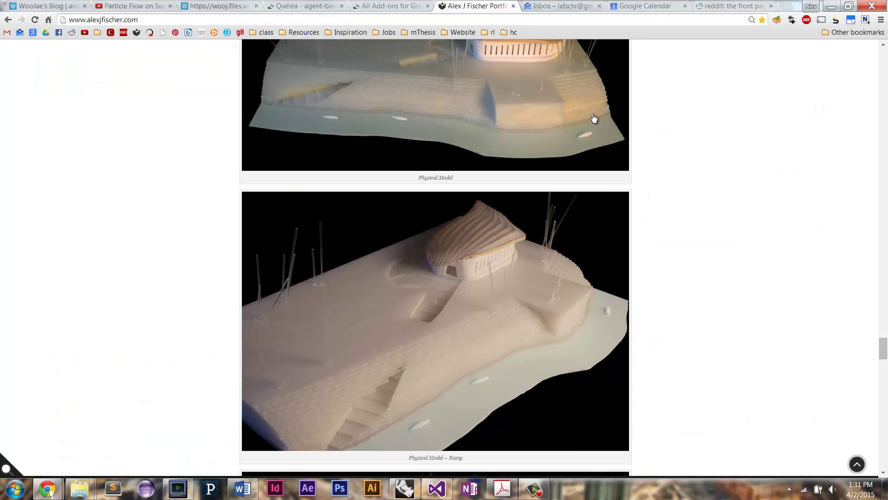
mouse_move(883, 347)
mouse_down()
mouse_move(884, 331)
mouse_move(883, 347)
mouse_up()
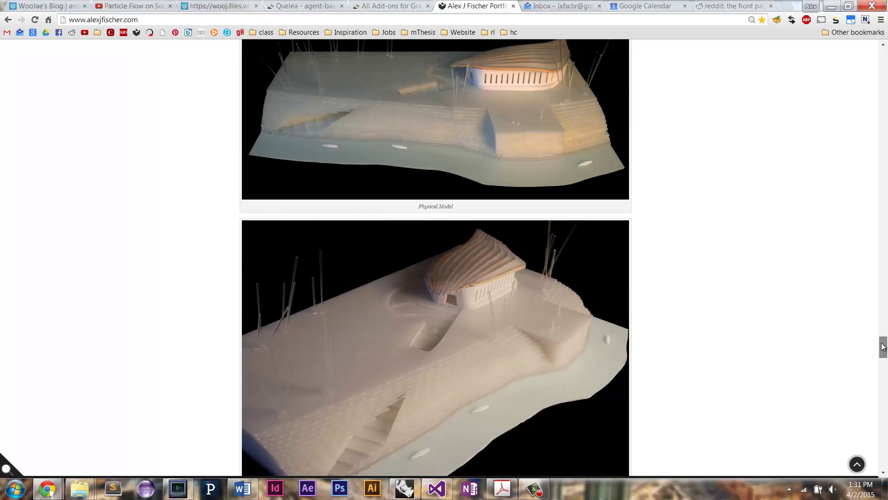
mouse_move(884, 347)
mouse_down()
mouse_move(868, 240)
mouse_move(865, 130)
mouse_move(871, 95)
mouse_move(884, 104)
mouse_move(883, 90)
mouse_move(885, 162)
mouse_move(885, 83)
mouse_move(885, 422)
mouse_move(886, 342)
mouse_up()
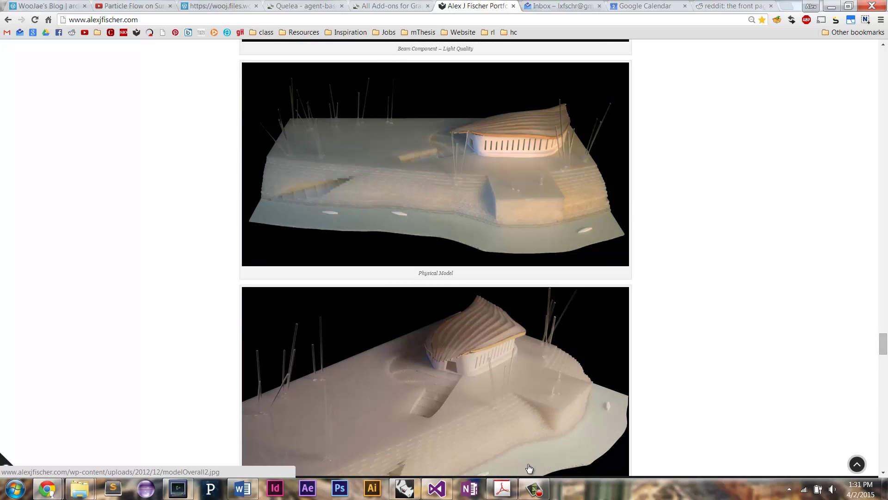
click(405, 490)
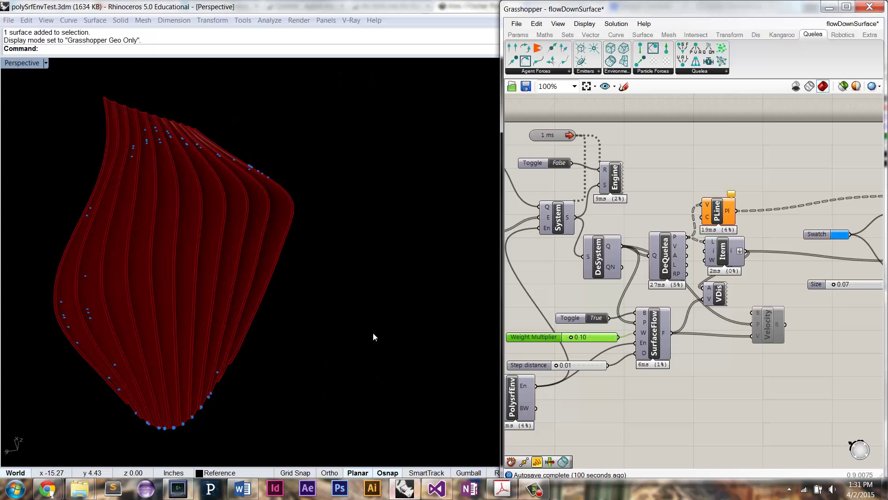
Step: Restart the simulation with the Engine's reset toggle ending at False and inspect the moving particles from several angles
click(558, 163)
click(558, 163)
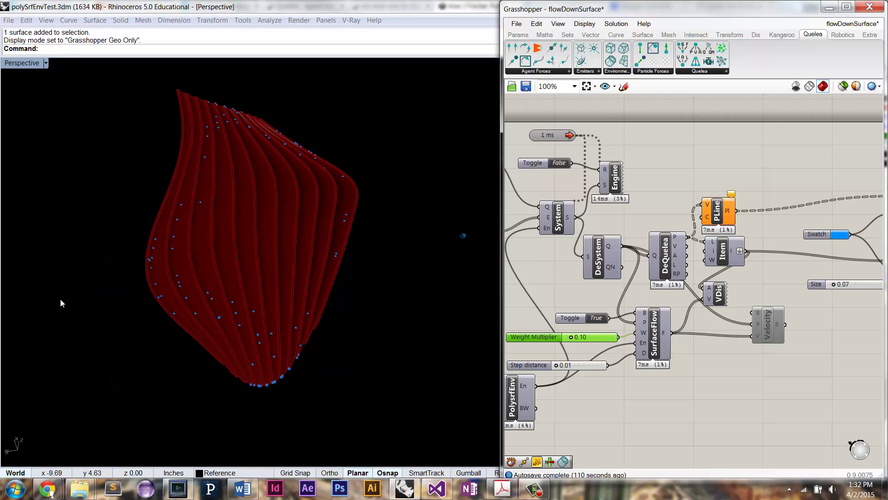
right_drag(60, 299, 196, 262)
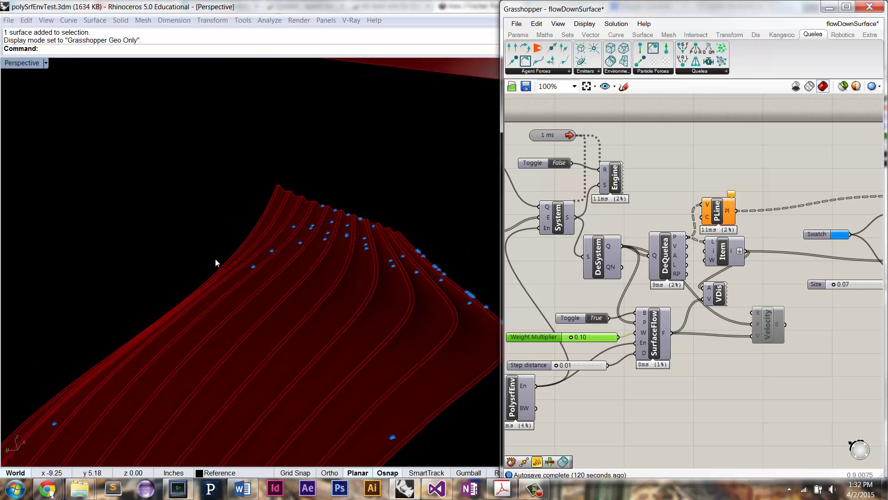
right_drag(215, 263, 215, 263)
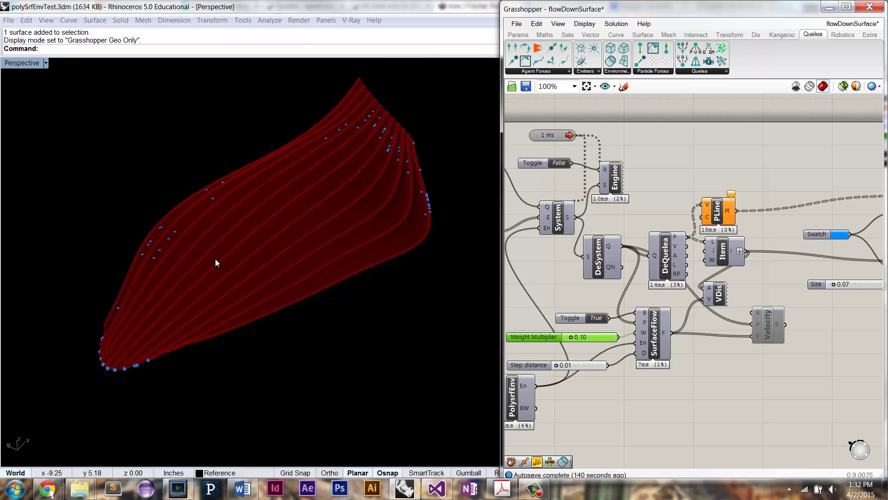